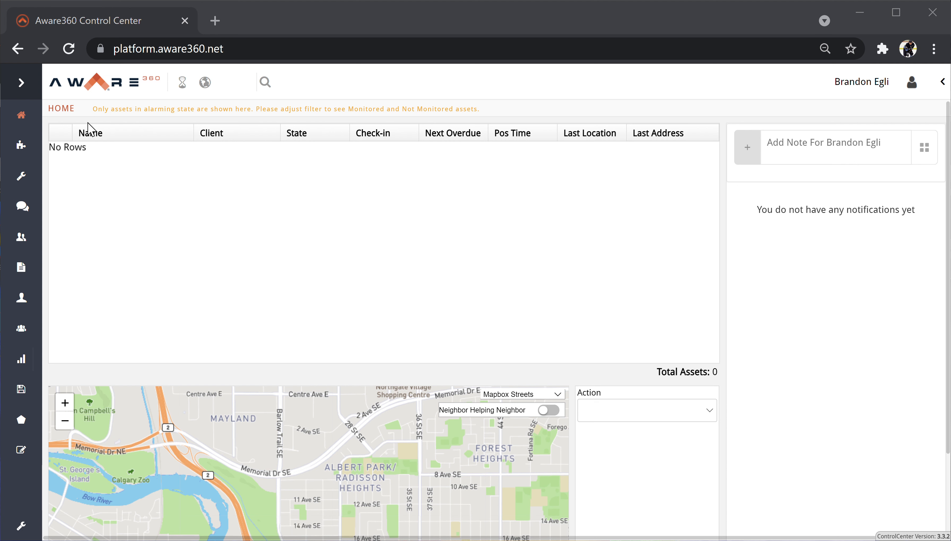
# Filter the dashboard content to include monitored assets and save the setting
pyautogui.click(22, 87)
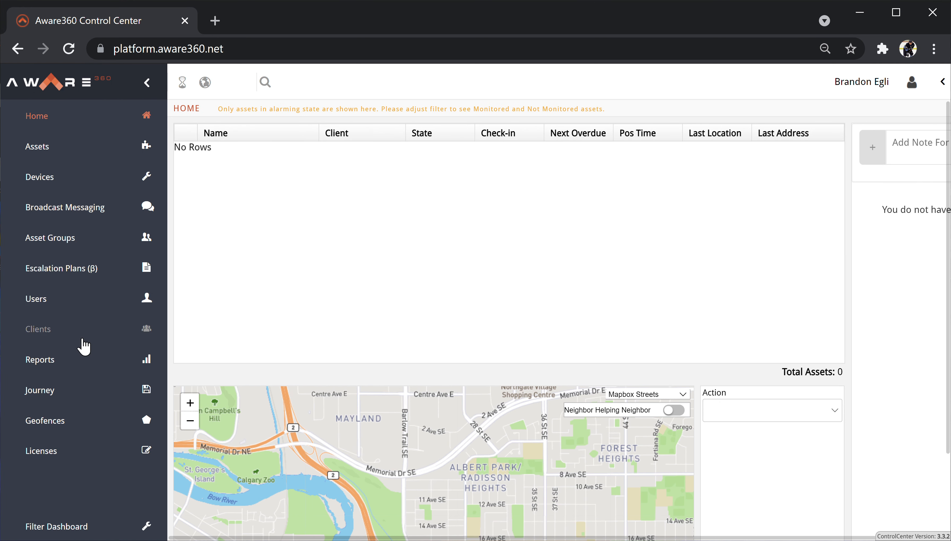
pyautogui.click(67, 532)
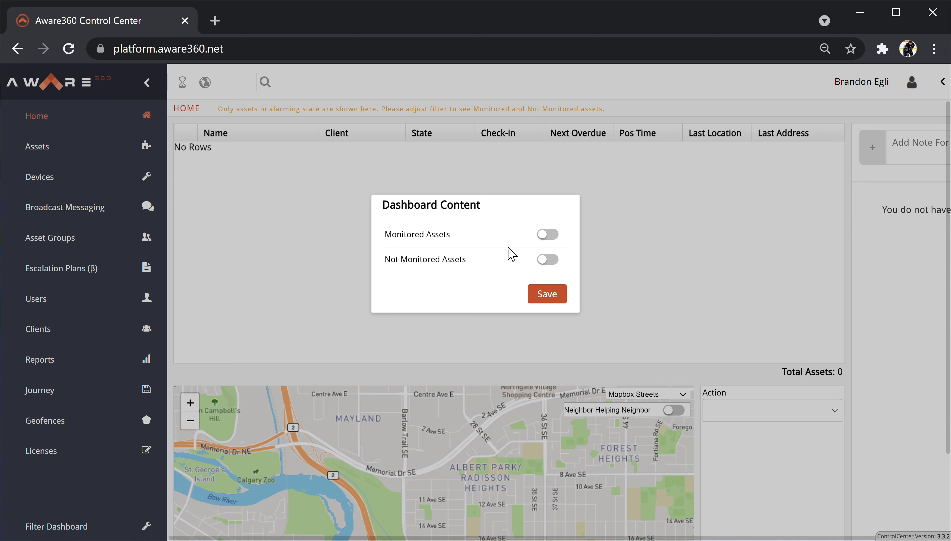
pyautogui.click(544, 238)
pyautogui.click(547, 294)
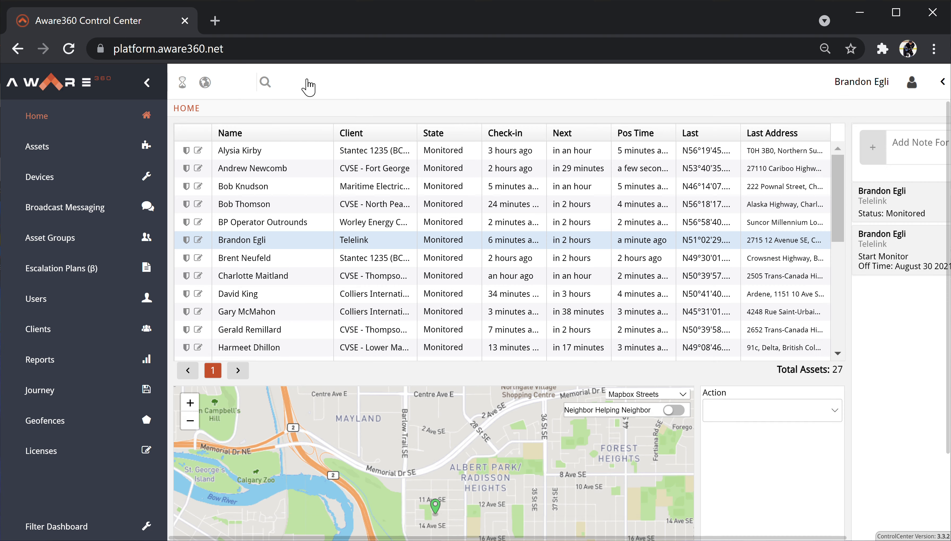
# Search for the Telelink asset by the person's full name and collapse the navigation menu
pyautogui.write('Brandon Eg')
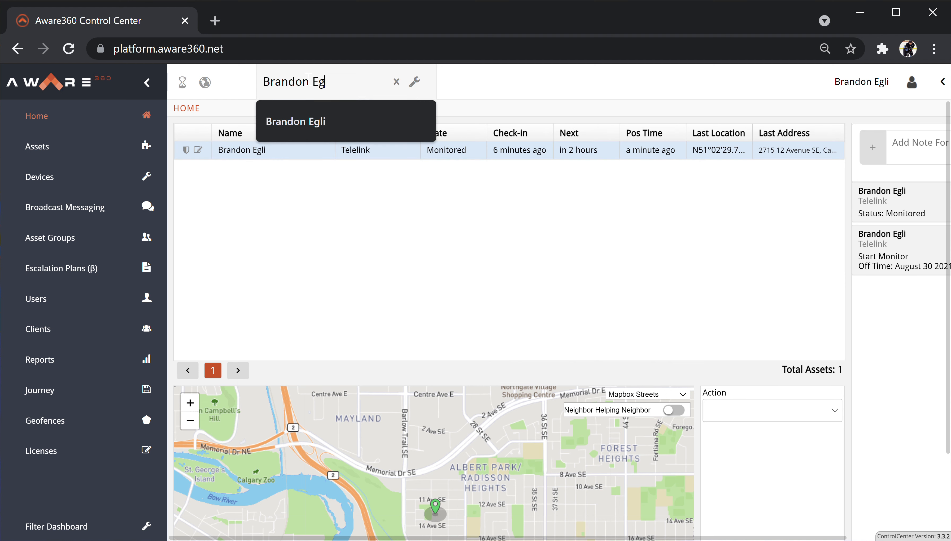
pyautogui.click(295, 122)
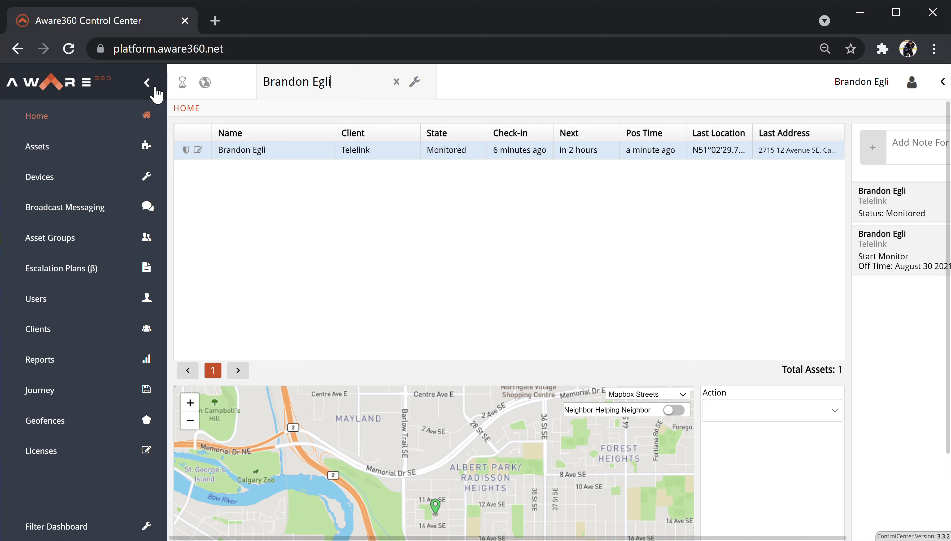
pyautogui.click(147, 84)
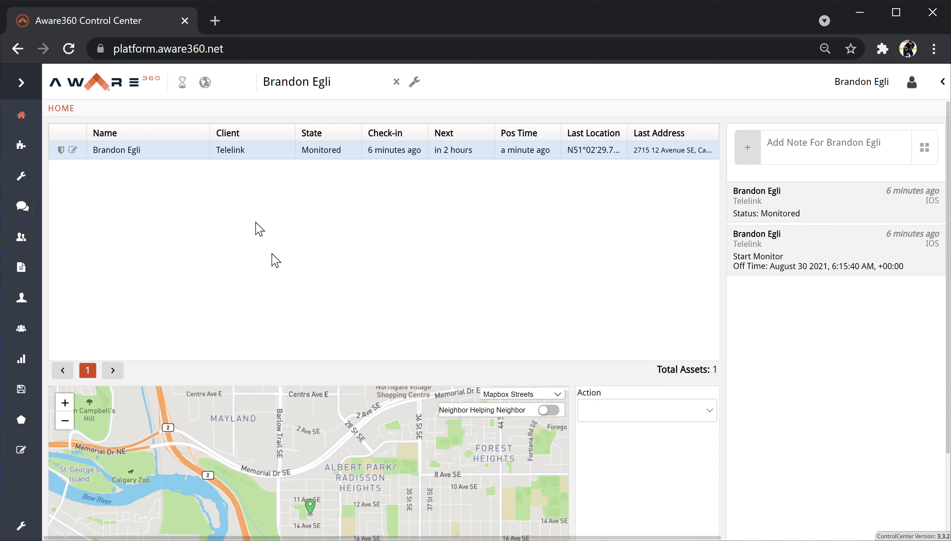
# Open the asset's marker details on the map and review its position and address information
pyautogui.click(310, 510)
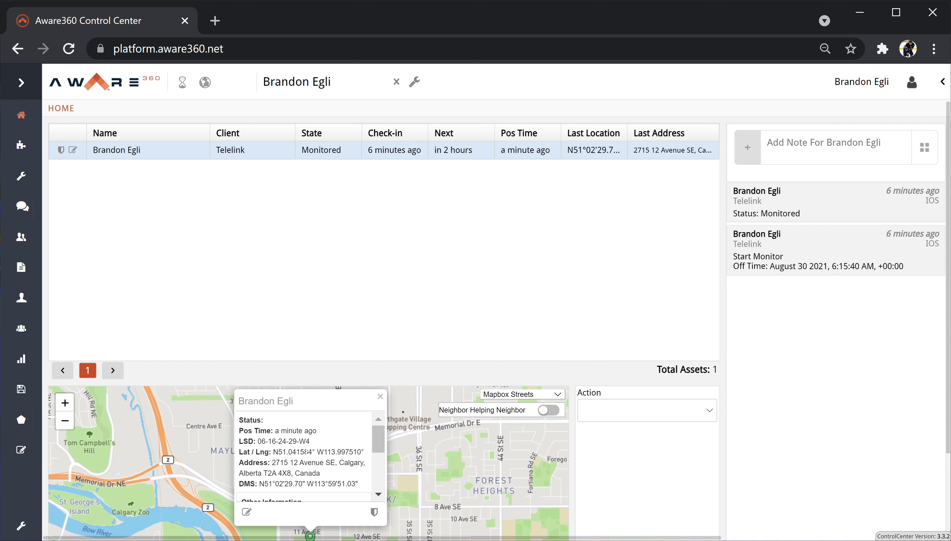
pyautogui.scroll(-2, 304, 454)
pyautogui.scroll(-1, 309, 457)
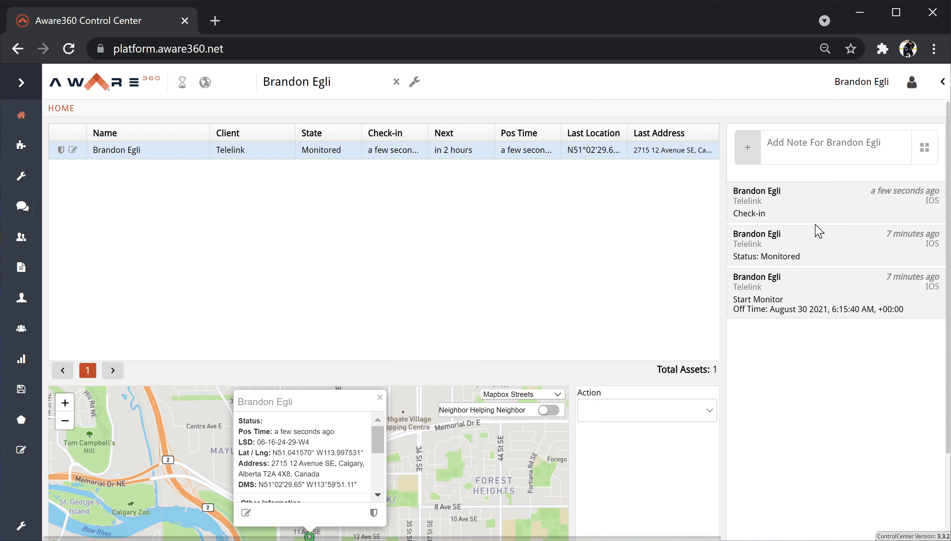
# Open the Assets page and examine the selected asset's edit form, from asset type through assigned devices
pyautogui.click(19, 90)
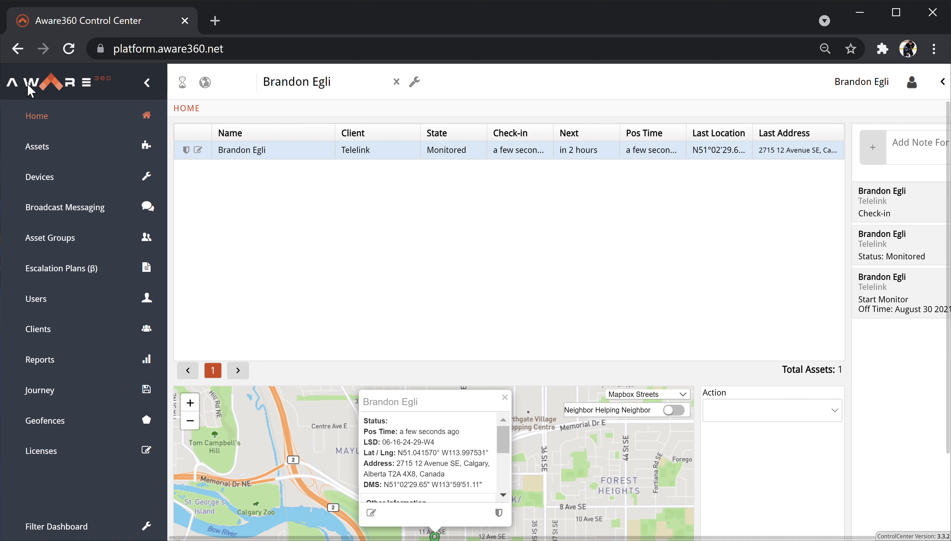
pyautogui.click(63, 153)
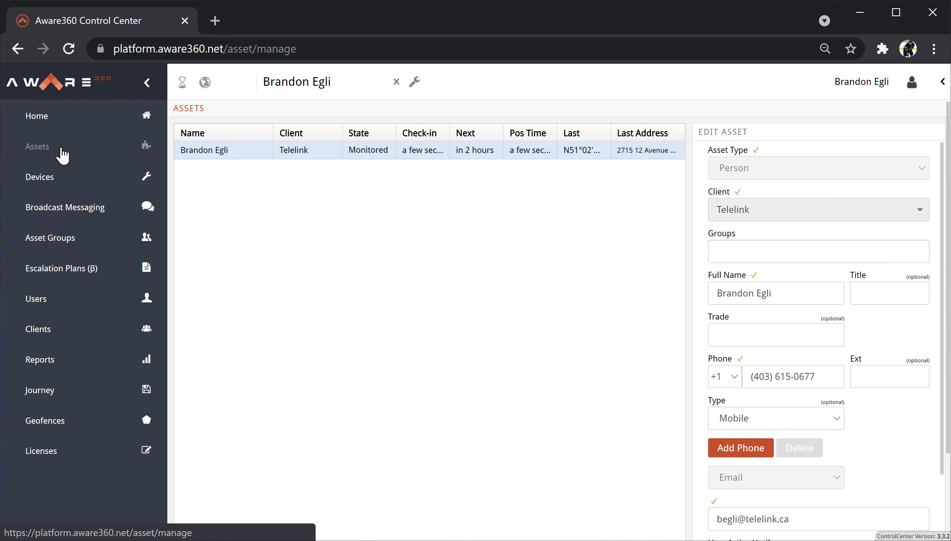
pyautogui.click(149, 85)
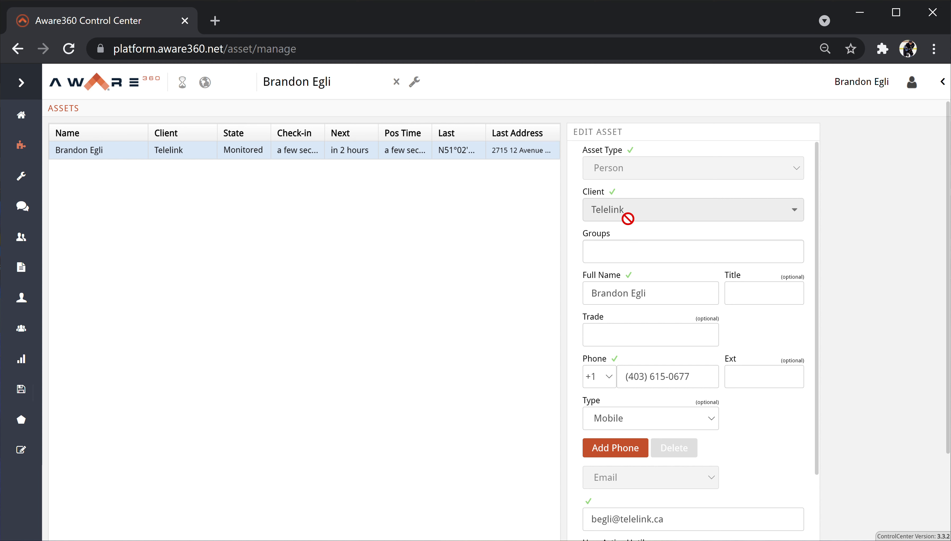
pyautogui.scroll(-2, 620, 172)
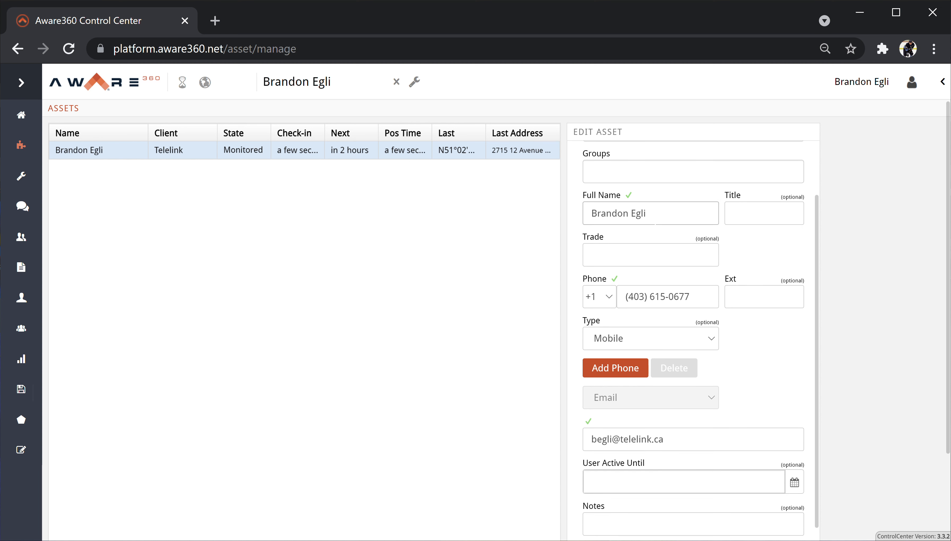
pyautogui.scroll(-2, 786, 359)
pyautogui.scroll(-5, 748, 389)
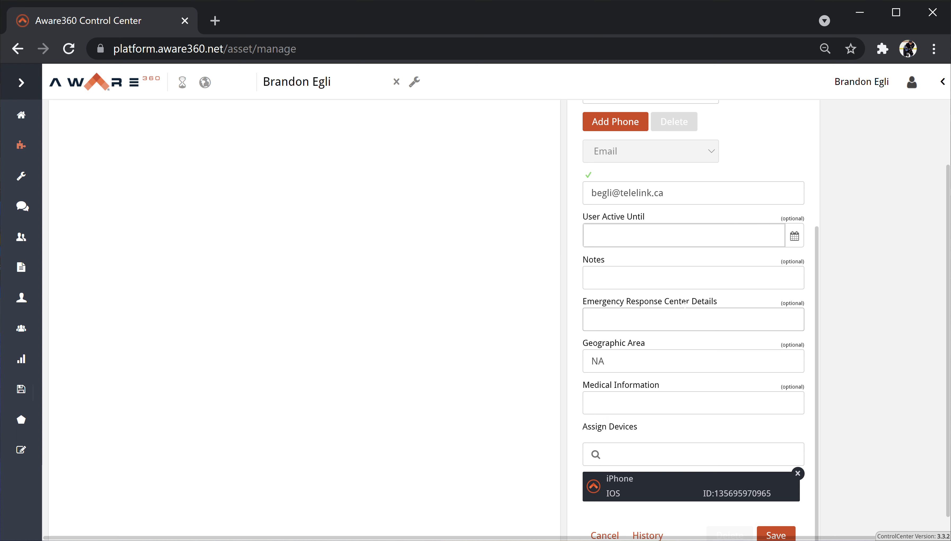
pyautogui.scroll(5, 681, 311)
pyautogui.scroll(5, 680, 312)
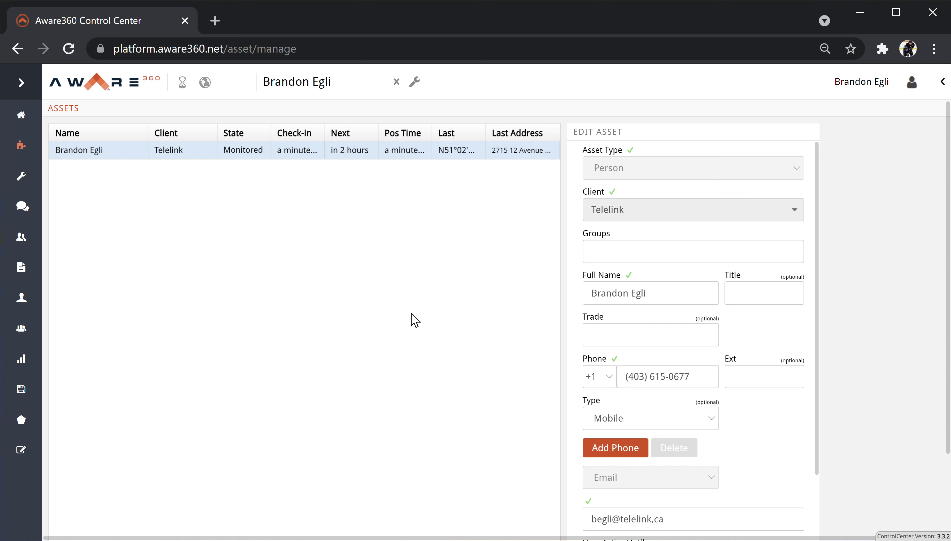
# Deselect the listed asset to get a blank new asset form and examine its fields down to the Add option
pyautogui.click(105, 152)
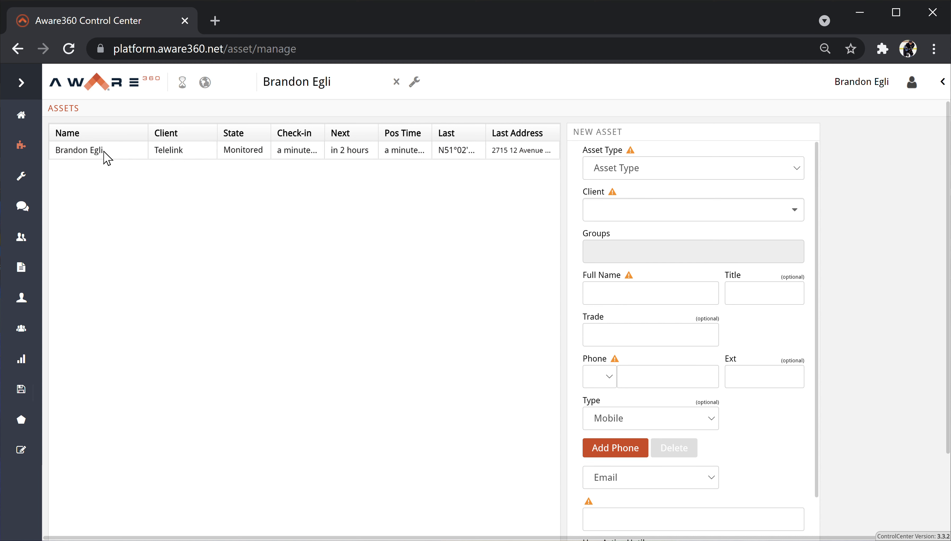
pyautogui.moveTo(572, 131); pyautogui.dragTo(622, 132)
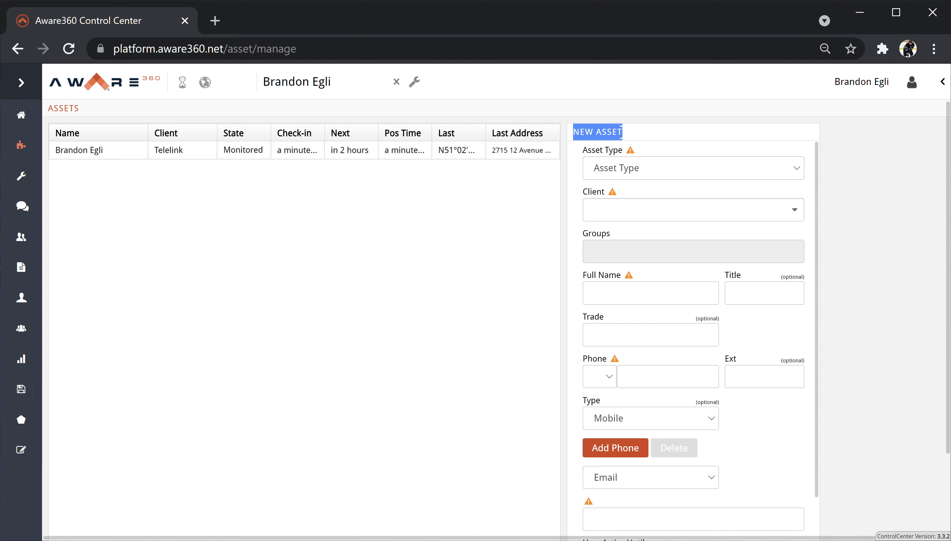
pyautogui.click(572, 165)
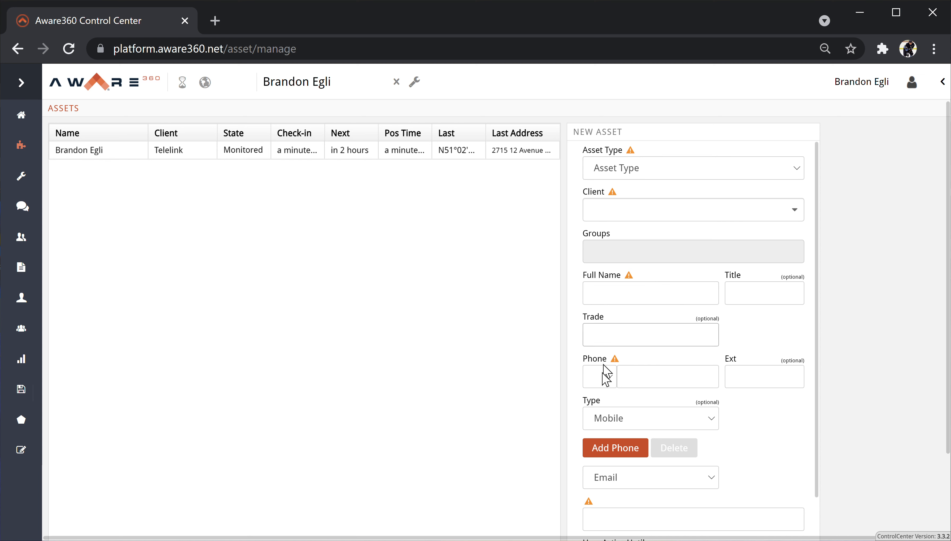
pyautogui.scroll(-2, 704, 368)
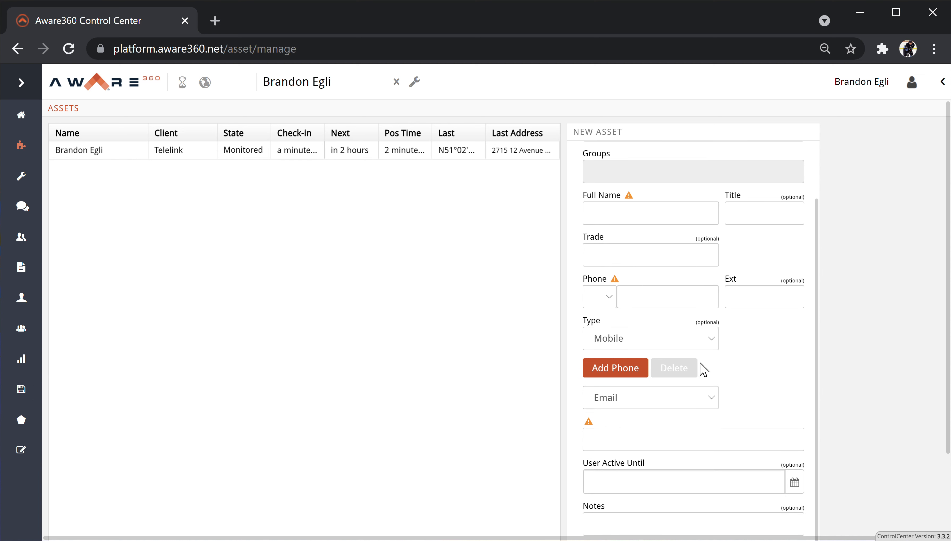
pyautogui.scroll(-3, 706, 340)
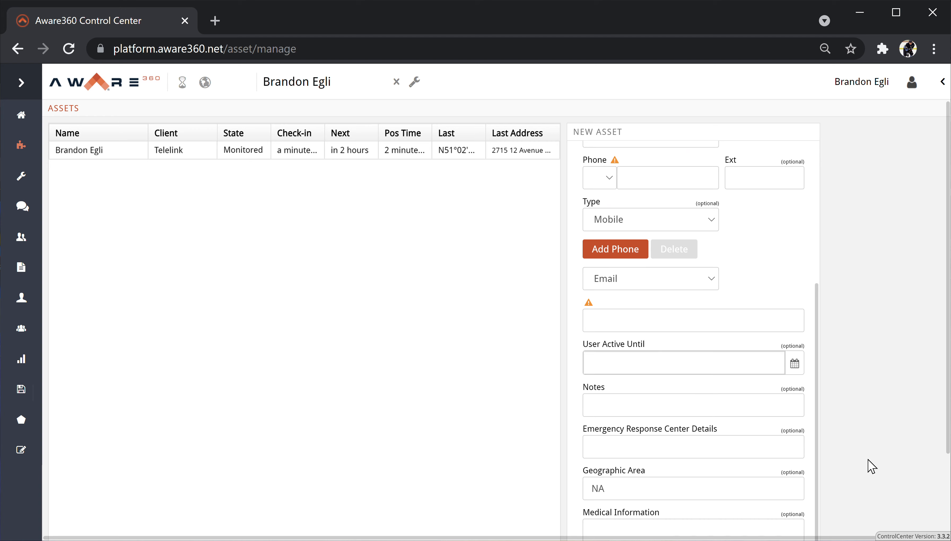
pyautogui.scroll(-3, 866, 461)
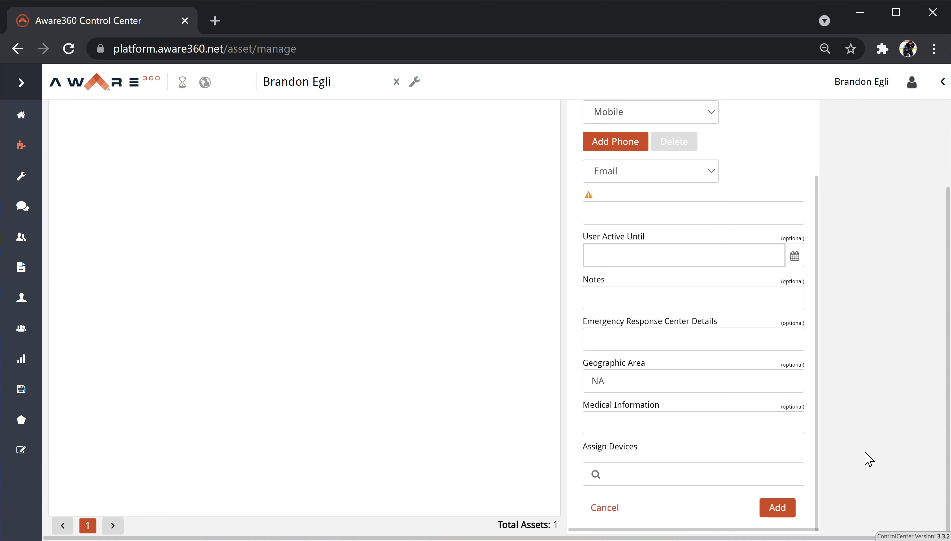
pyautogui.click(778, 508)
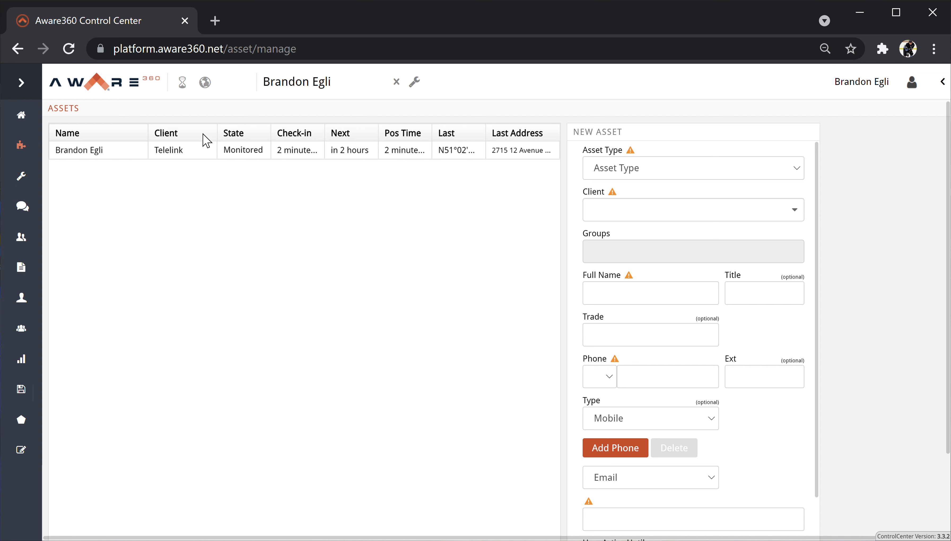
# Open the Devices page to view the device list and new device form, with the navigation menu collapsed
pyautogui.click(22, 84)
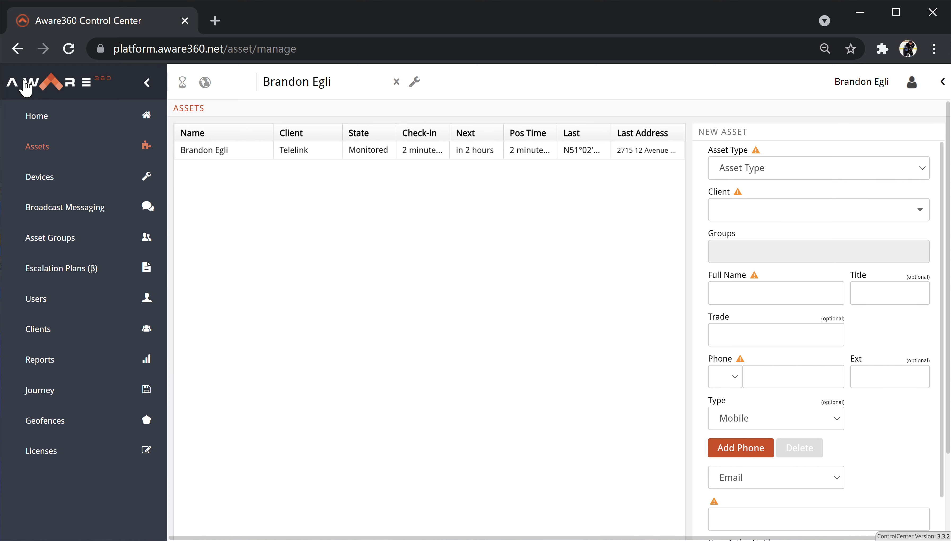
pyautogui.click(65, 183)
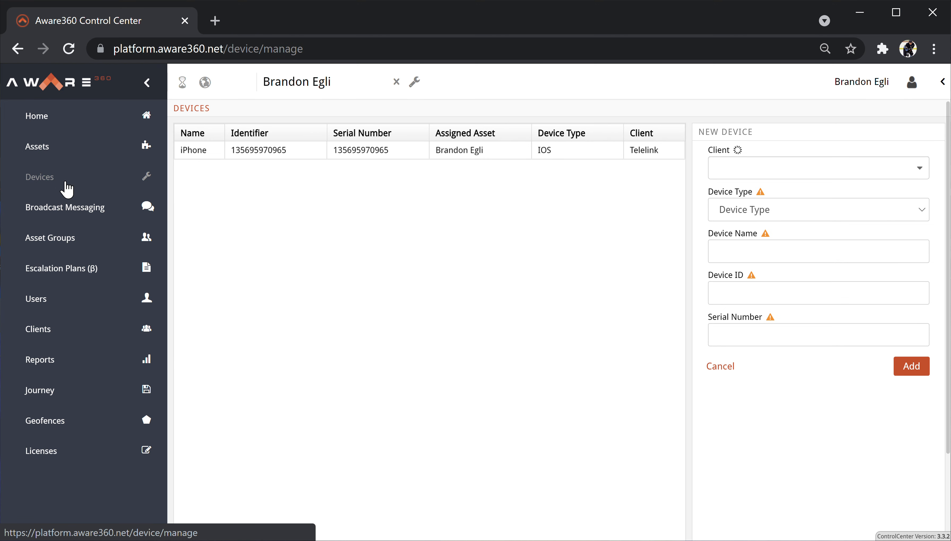
pyautogui.click(148, 83)
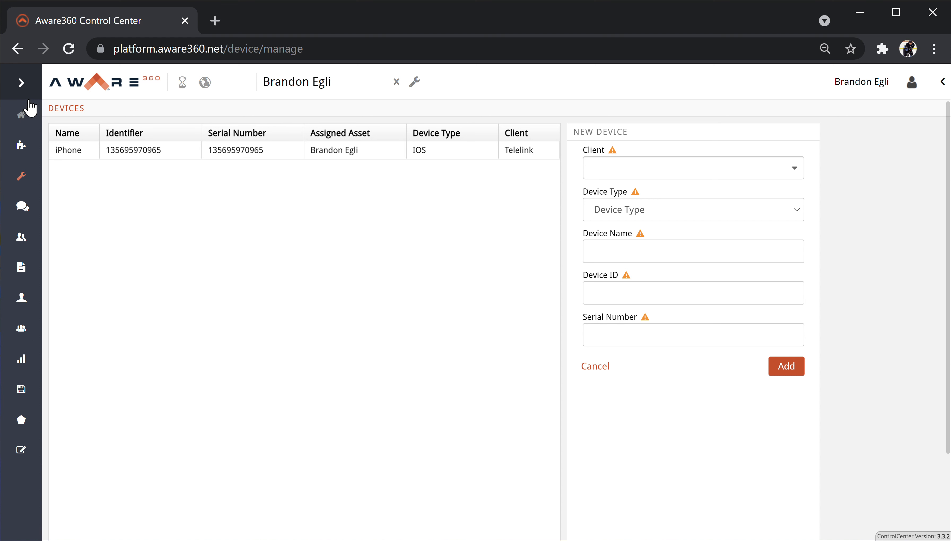
# Open the Broadcast Messaging page and collapse the navigation menu
pyautogui.click(20, 83)
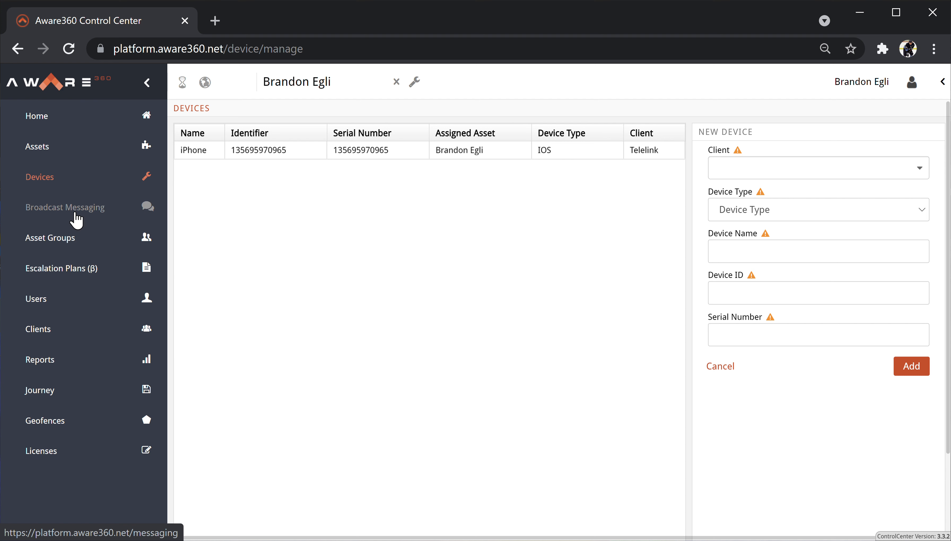
pyautogui.click(76, 221)
pyautogui.click(150, 81)
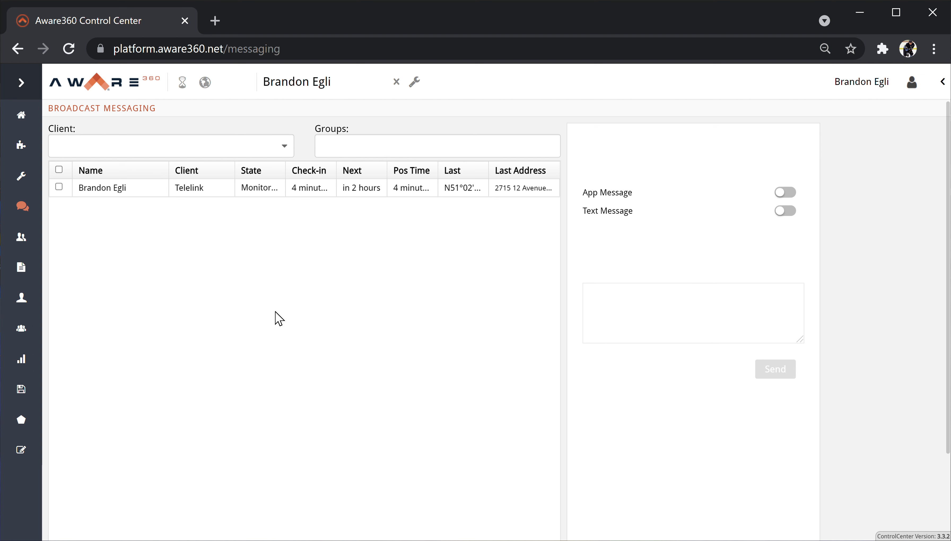
# Select the listed asset as recipient and enable both App Message and Text Message
pyautogui.click(58, 186)
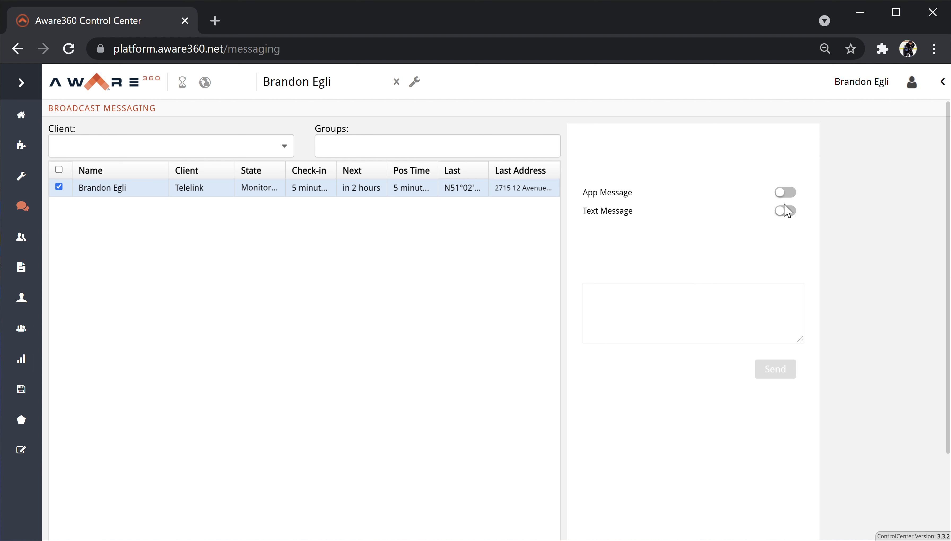
pyautogui.click(786, 212)
pyautogui.click(785, 192)
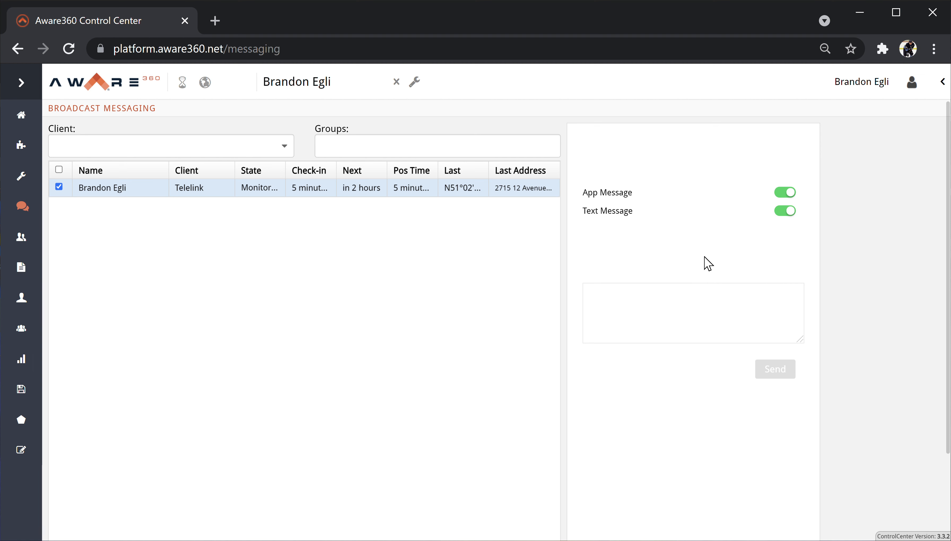
# Send the broadcast message "Hello have a safe day!" and deselect the recipient
pyautogui.click(699, 290)
pyautogui.write('H')
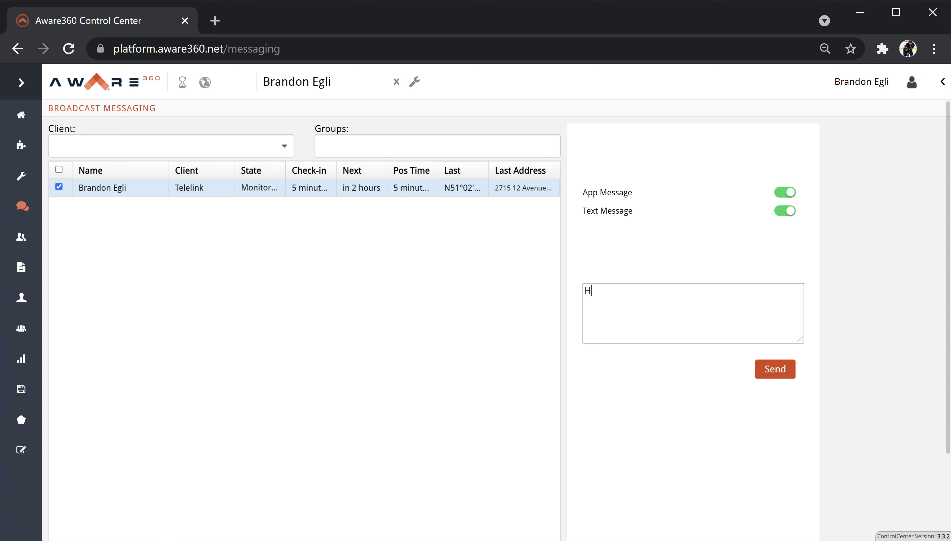
pyautogui.write('ello have a safe day!')
pyautogui.click(787, 369)
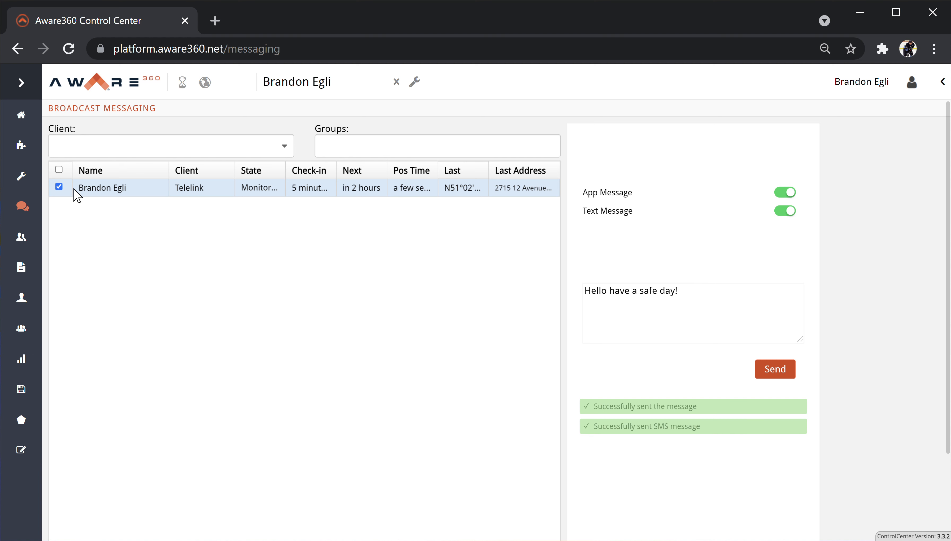
pyautogui.click(60, 186)
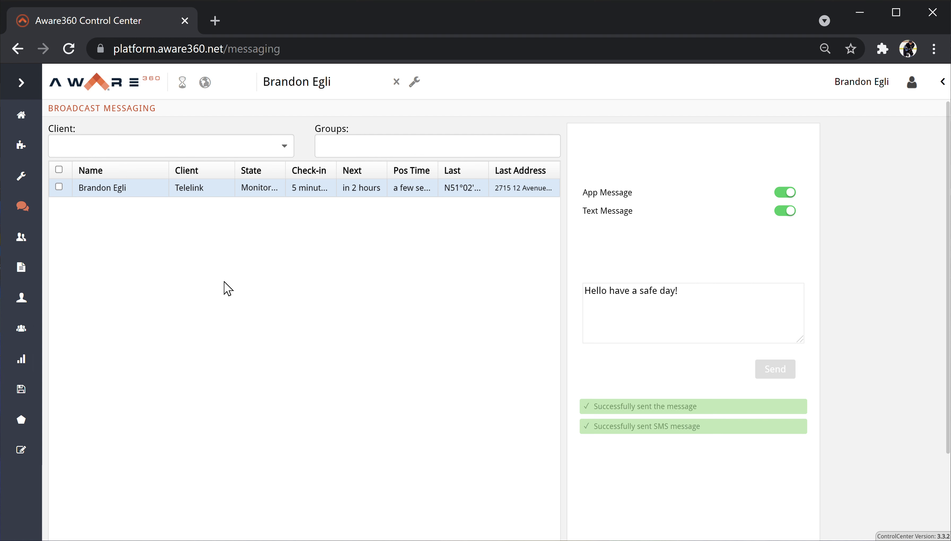
# Open the Asset Groups page and start creating a new asset group
pyautogui.click(23, 82)
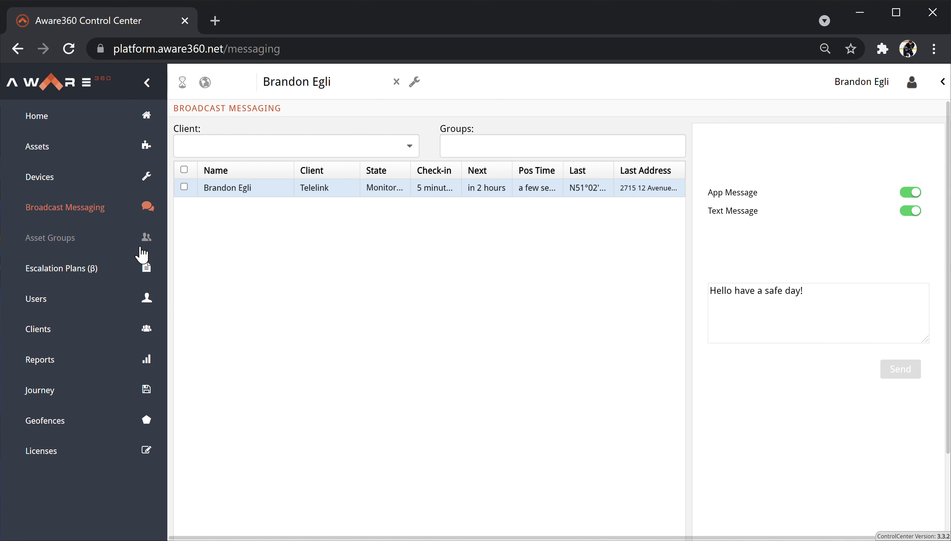
pyautogui.click(88, 255)
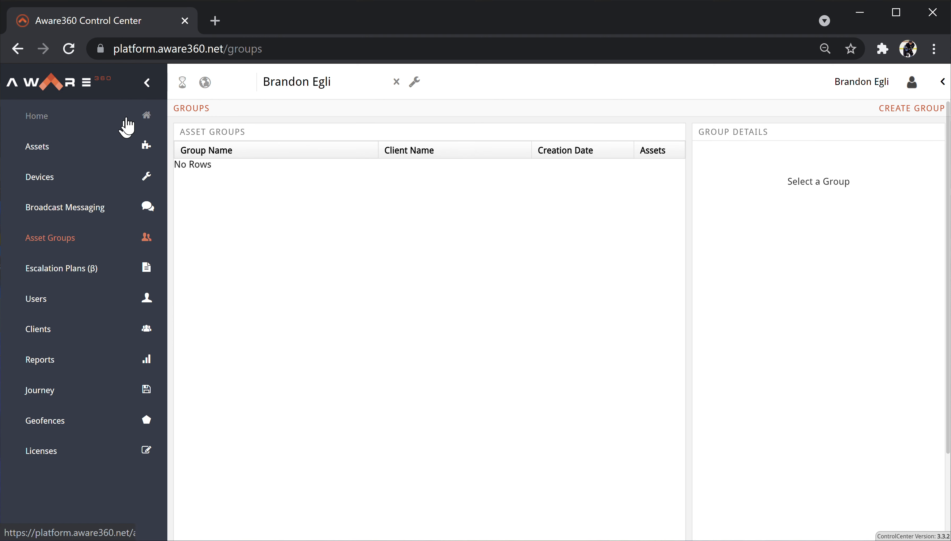
pyautogui.click(148, 84)
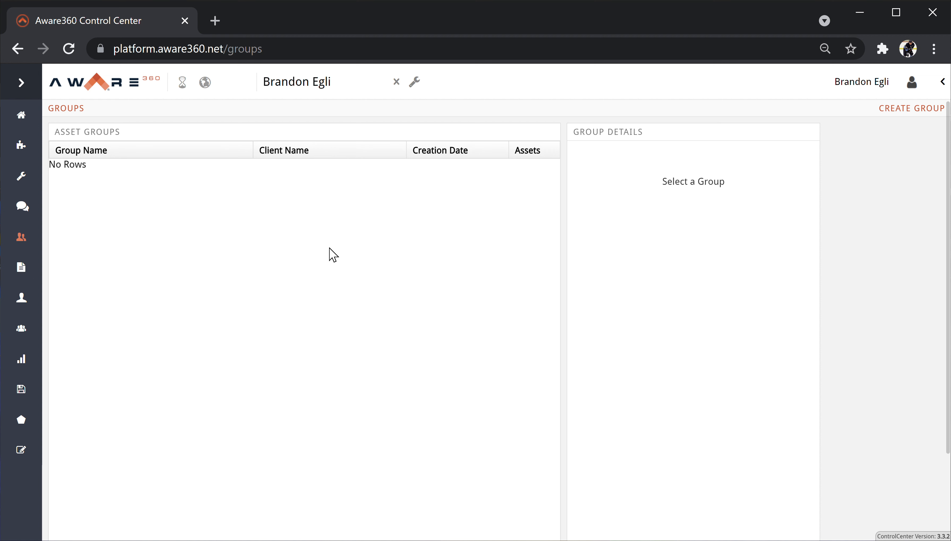
pyautogui.click(901, 114)
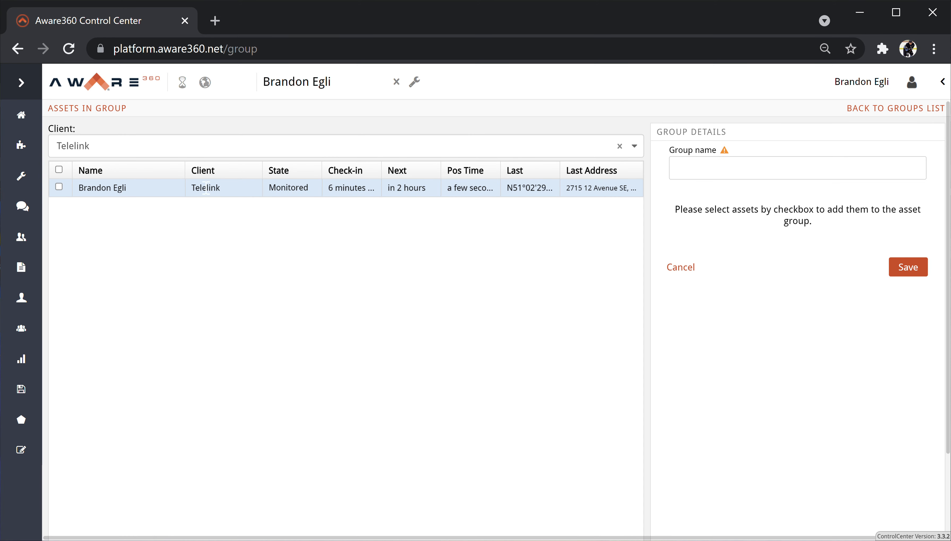
# Add the listed asset to the group, name the group with the asset's first name plus "Testing", and save it
pyautogui.click(59, 186)
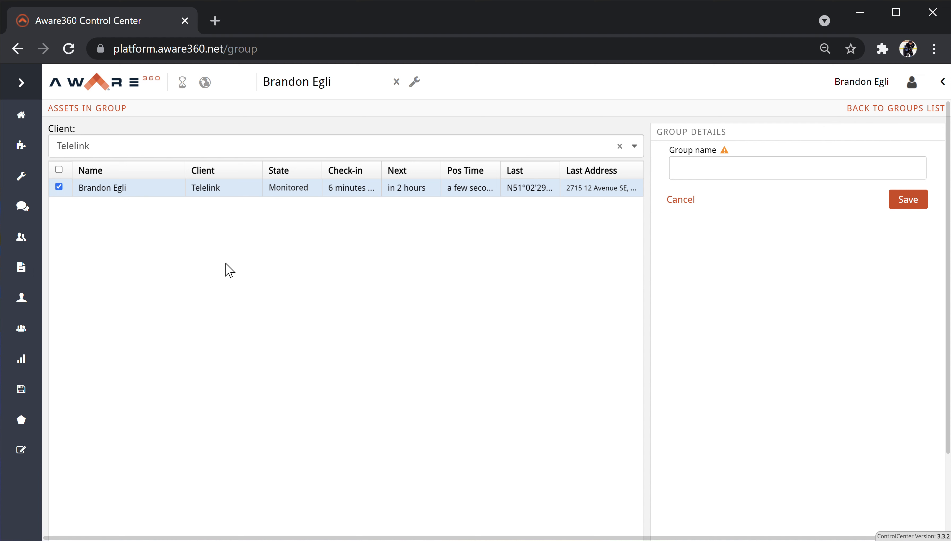
pyautogui.click(738, 173)
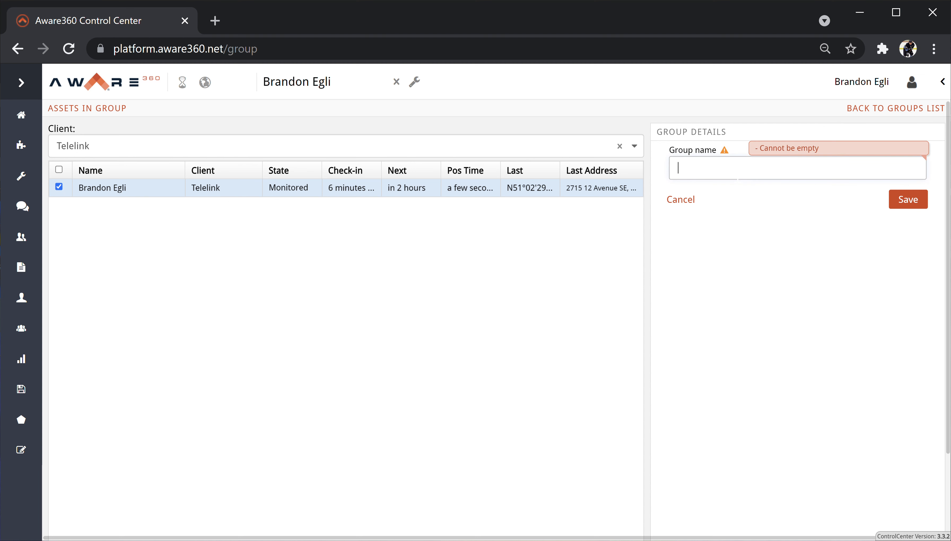
pyautogui.write('Brandon Testing')
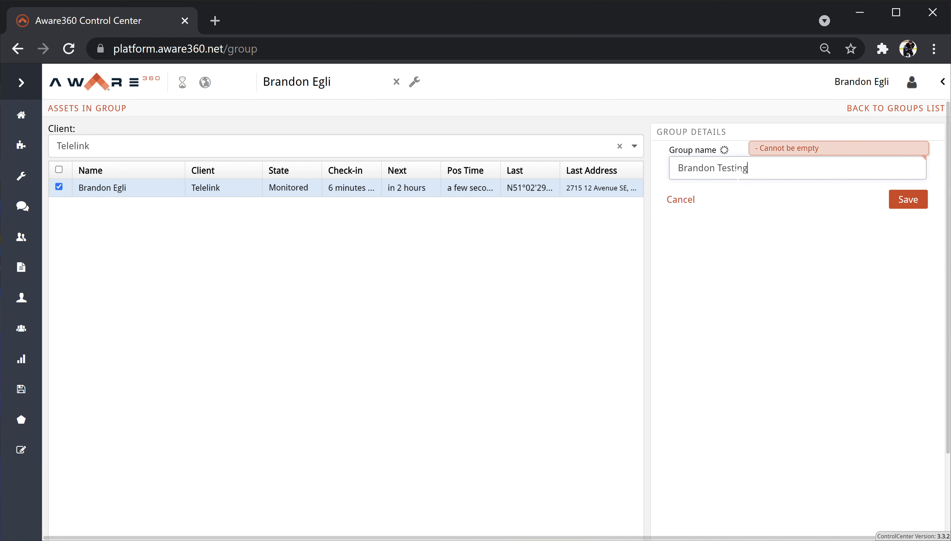
pyautogui.click(904, 204)
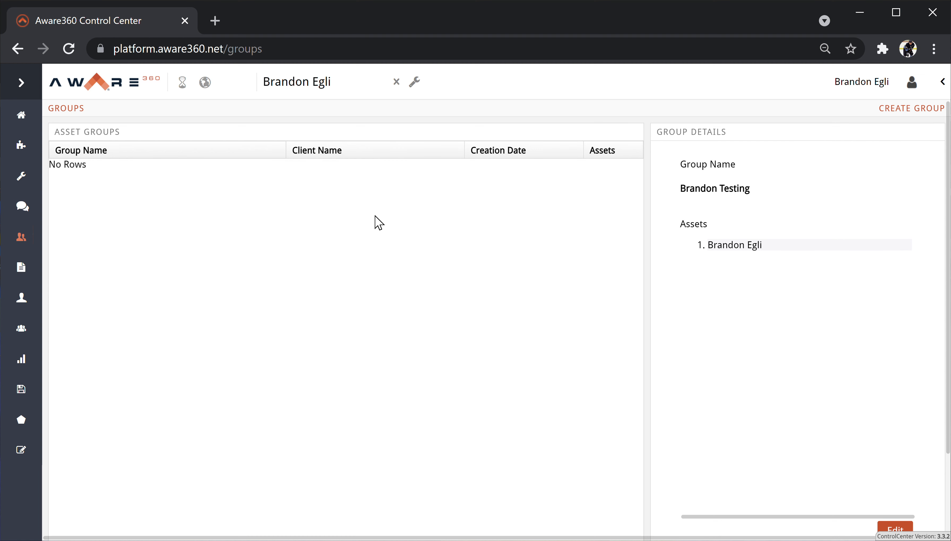
# Open the Broadcast Messaging page and filter the assets by the client Telelink
pyautogui.click(27, 218)
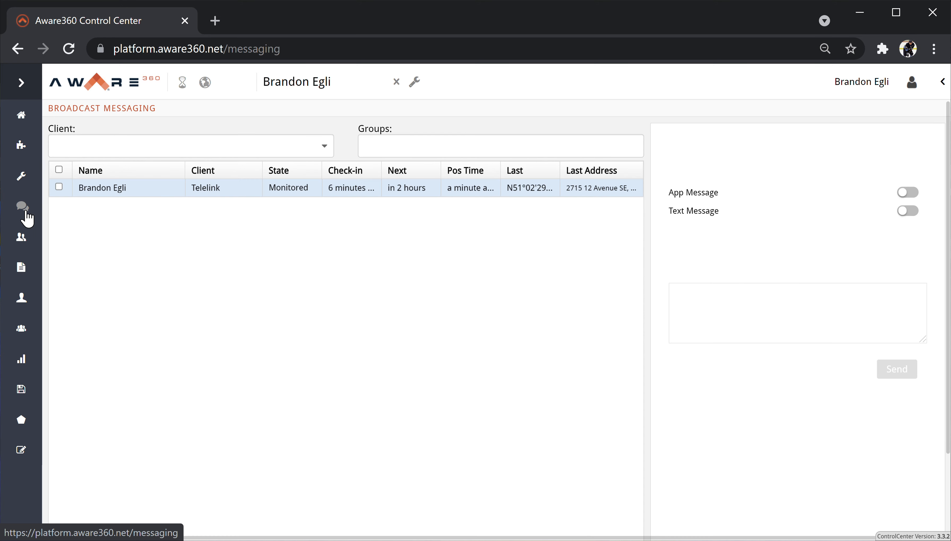
pyautogui.click(318, 146)
pyautogui.write('tel')
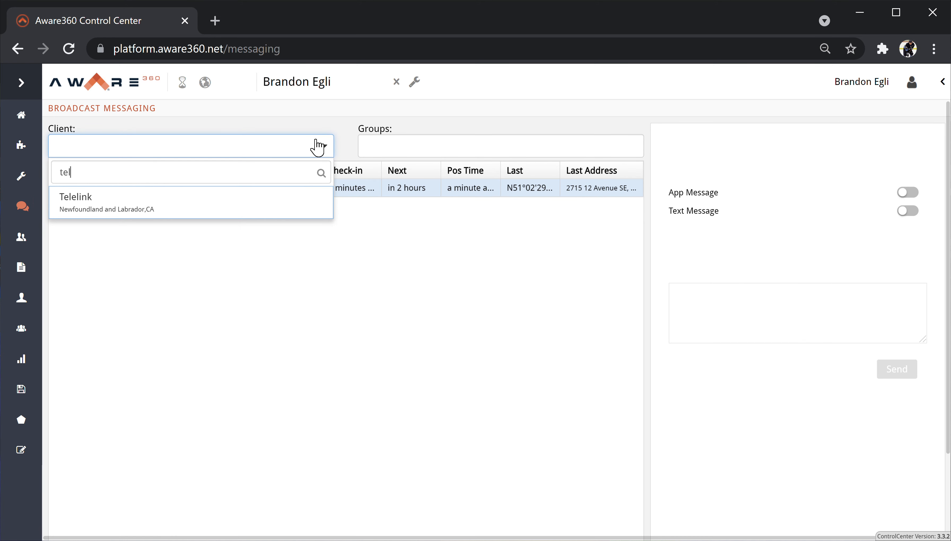
pyautogui.click(196, 200)
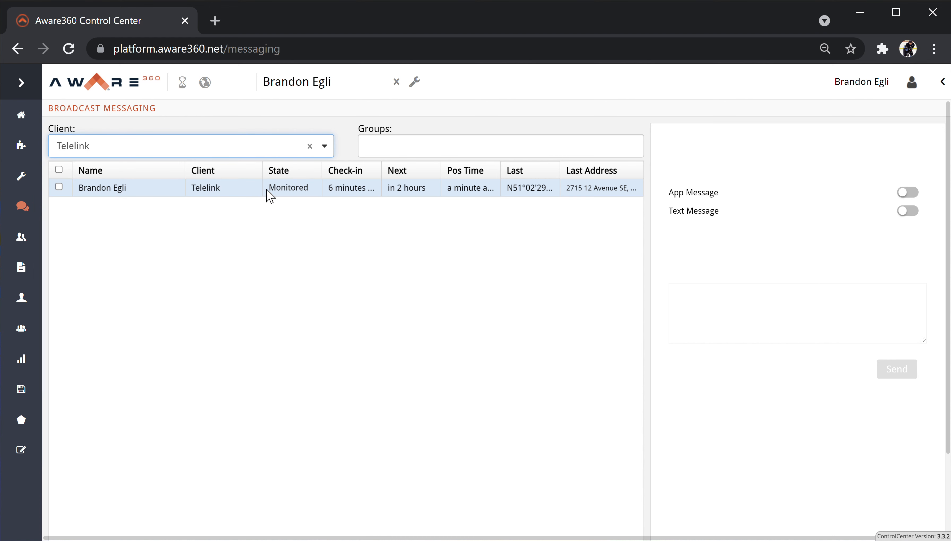
# Choose the newly created "Testing" group as the group filter and select all listed assets as recipients
pyautogui.click(409, 146)
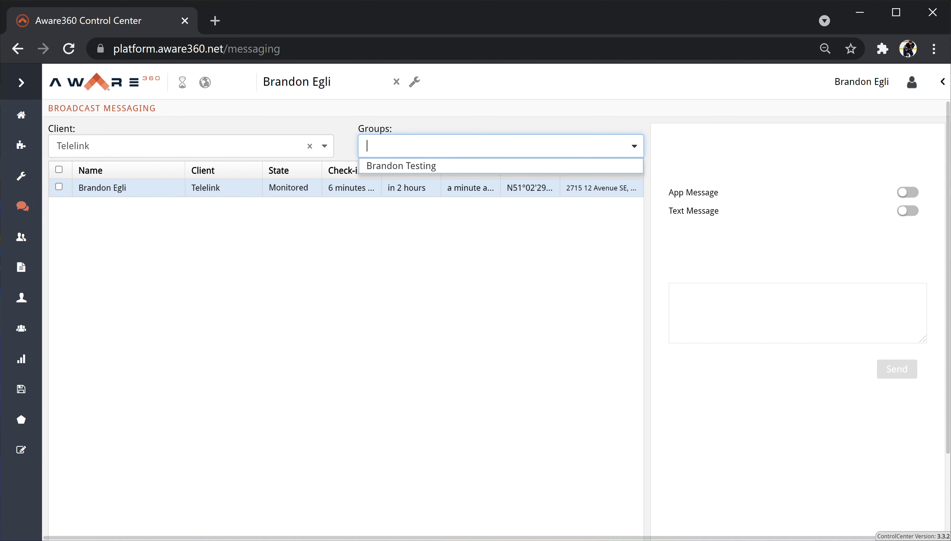
pyautogui.click(403, 170)
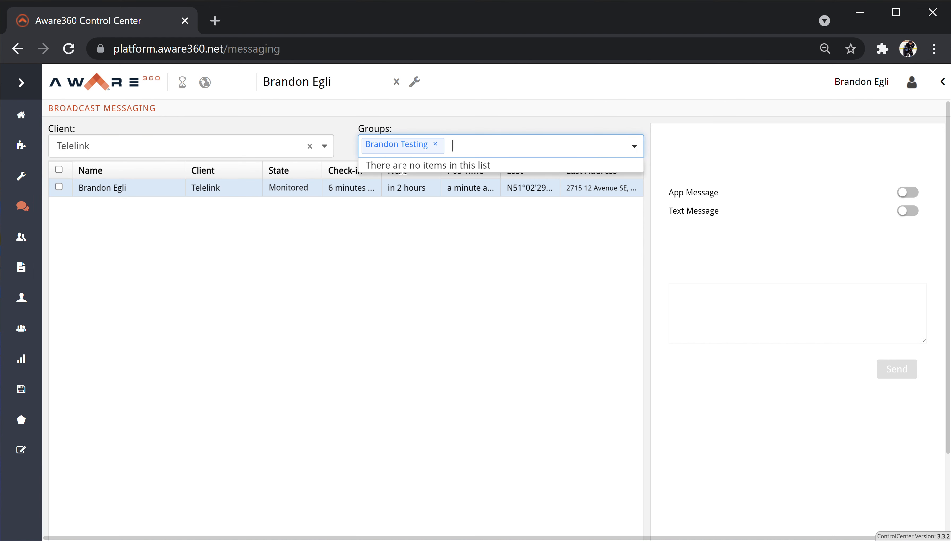
pyautogui.click(395, 253)
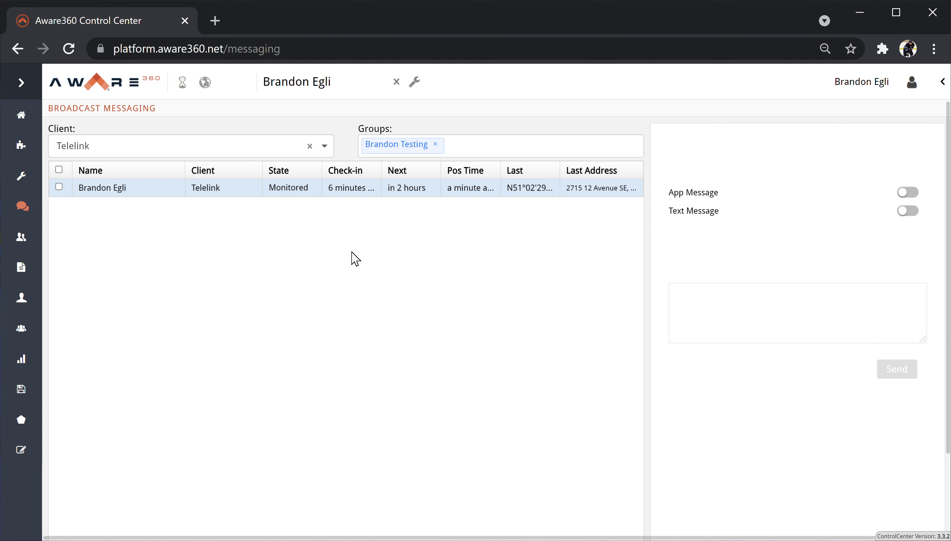
pyautogui.click(59, 170)
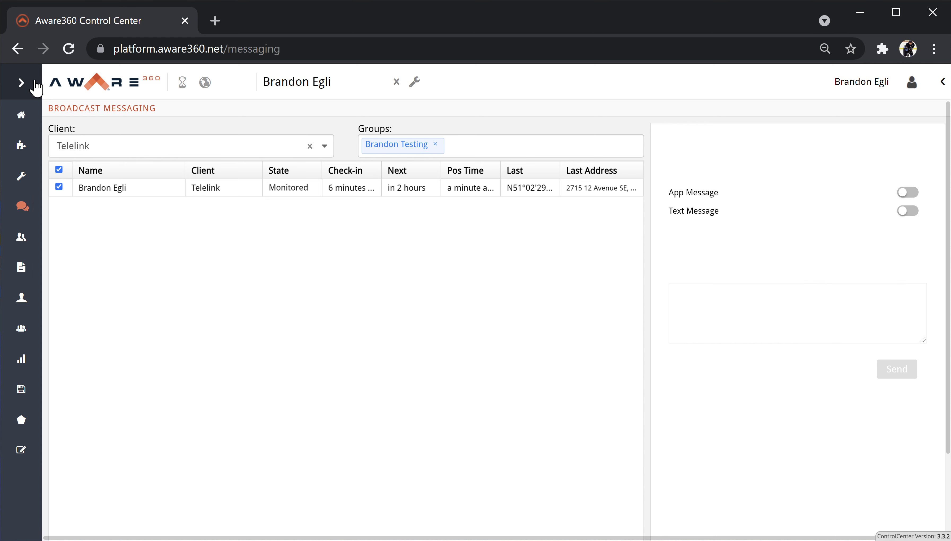
# Open the Escalation Plans page and clone the TelelinkSOP plan of the selected Telelink asset
pyautogui.click(22, 270)
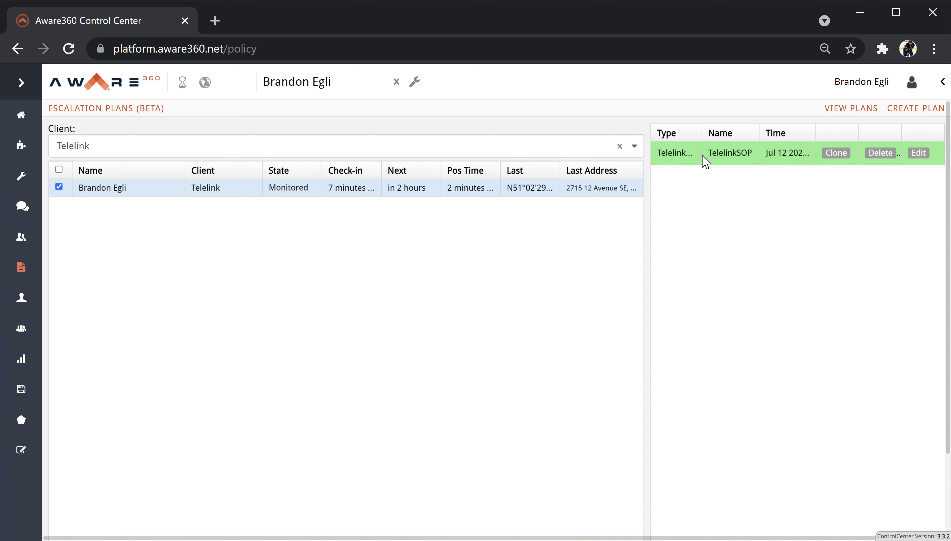
pyautogui.click(837, 155)
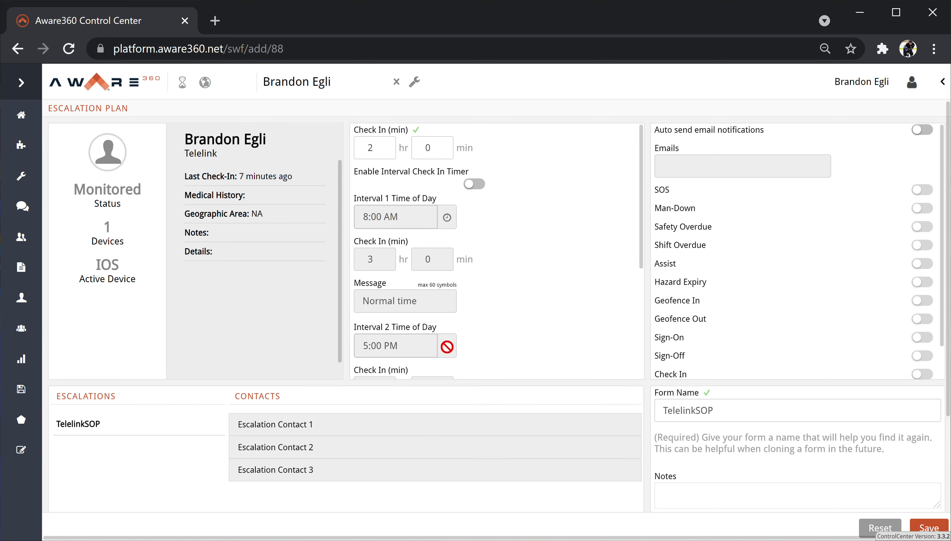
pyautogui.scroll(-2, 447, 346)
# Examine the name and phone details of Escalation Contacts 1, 2 and 3, then collapse them
pyautogui.click(336, 425)
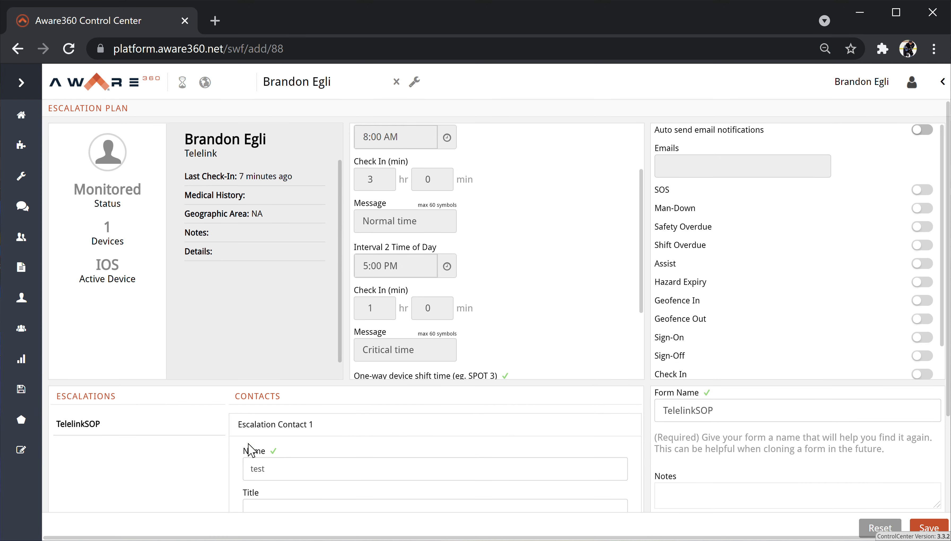
pyautogui.scroll(-4, 223, 436)
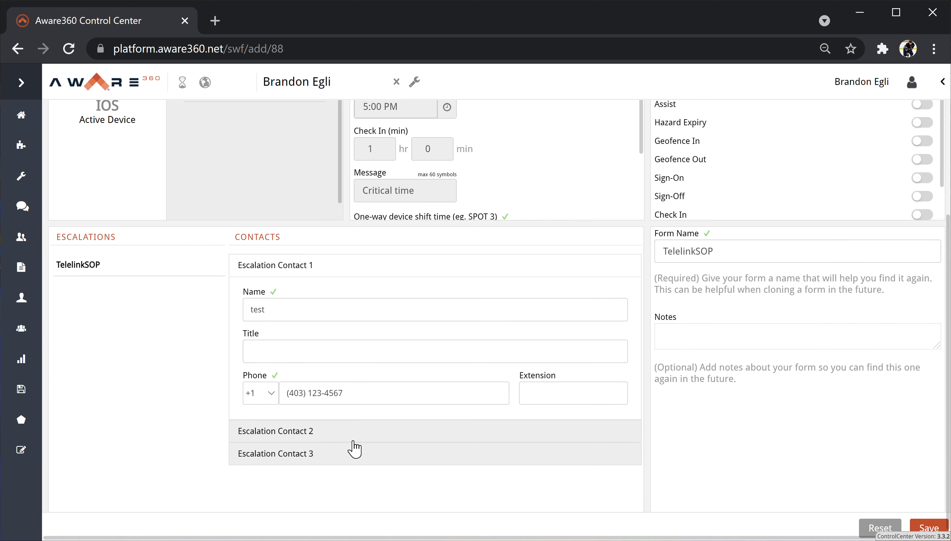
pyautogui.click(322, 434)
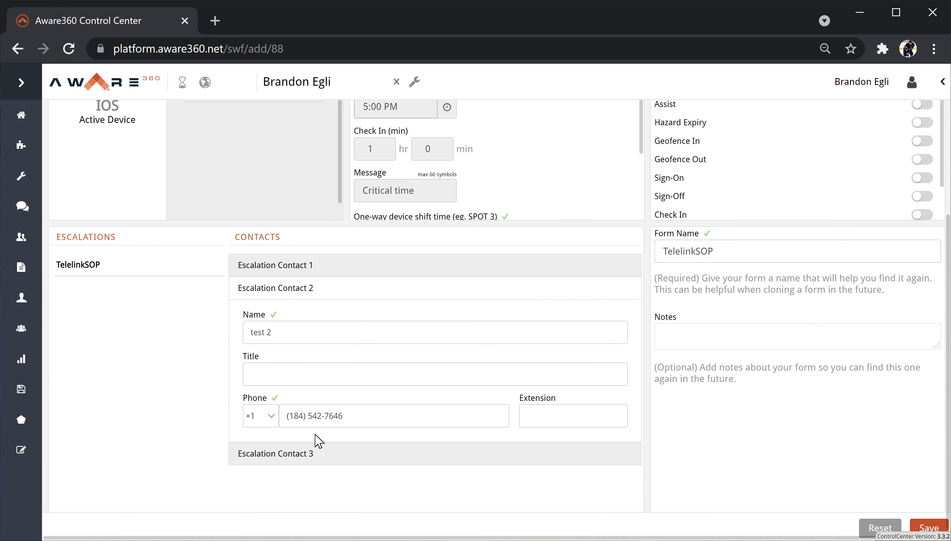
pyautogui.click(326, 461)
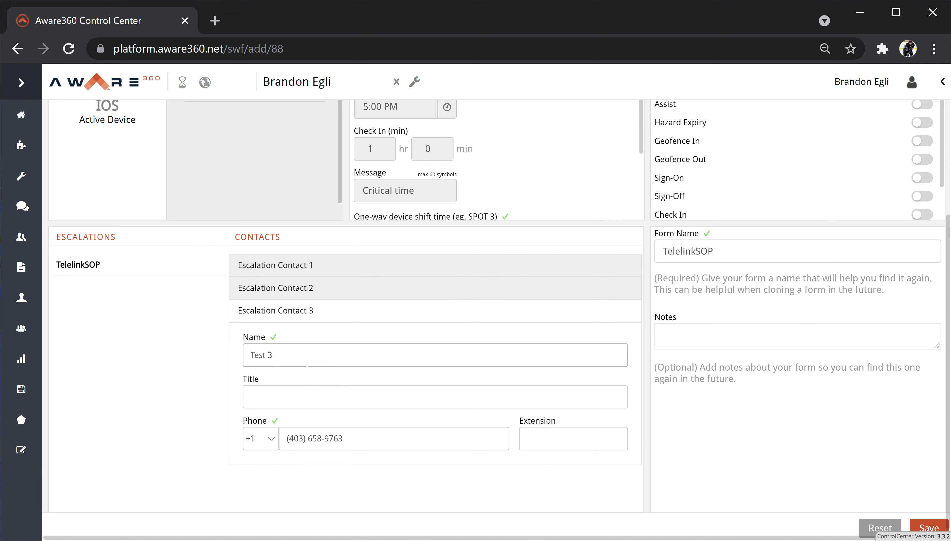
pyautogui.scroll(2, 347, 378)
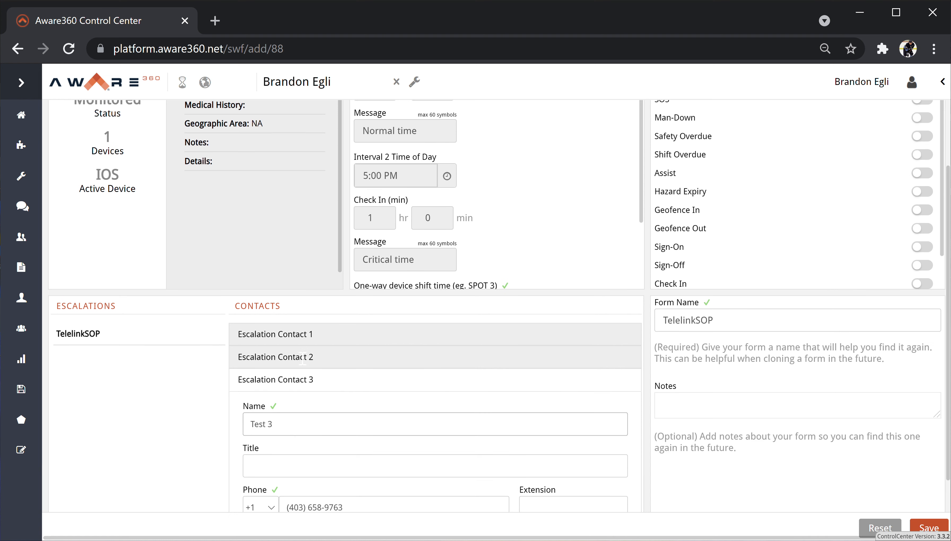
pyautogui.scroll(-3, 292, 365)
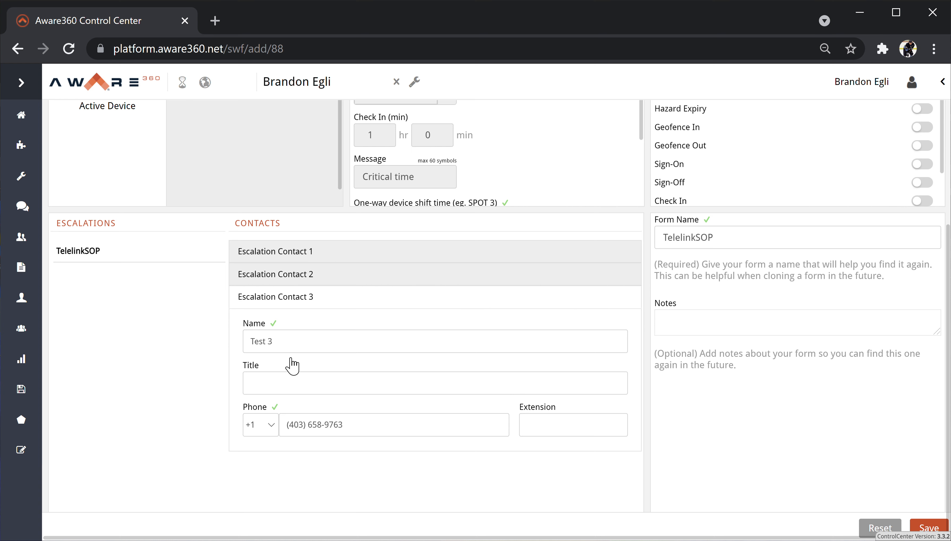
pyautogui.click(293, 302)
pyautogui.scroll(5, 385, 393)
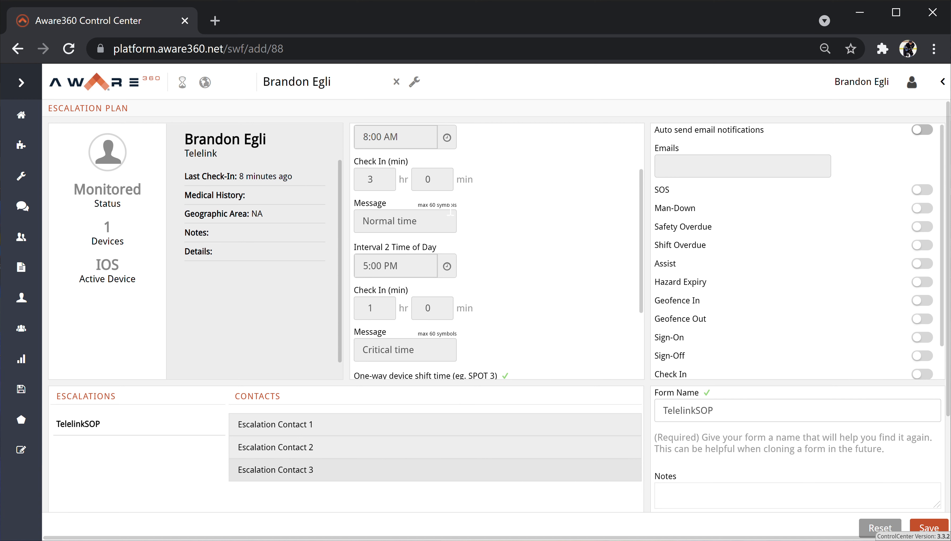
# Look through the plan's timer and distance settings and set the main Check In interval to 3 hours
pyautogui.scroll(-2, 452, 211)
pyautogui.scroll(-3, 450, 217)
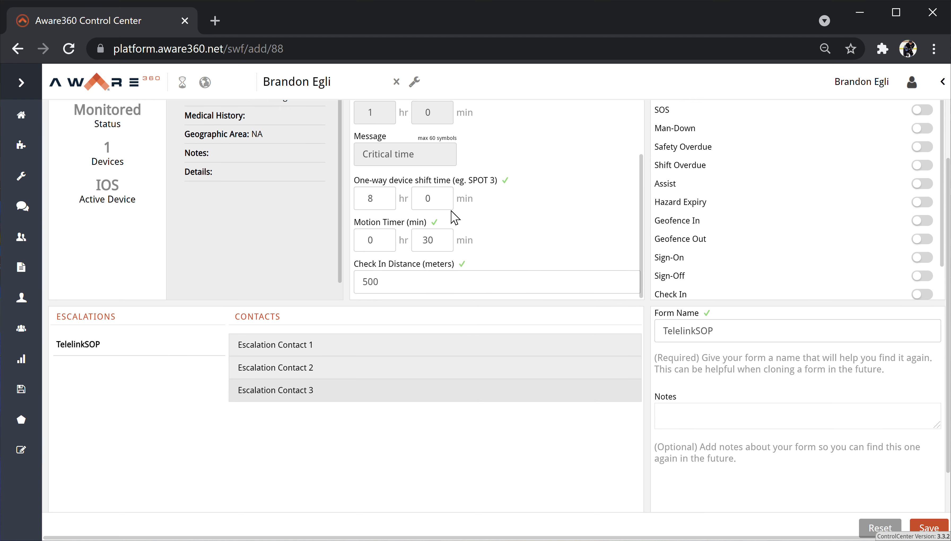
pyautogui.scroll(5, 516, 264)
pyautogui.scroll(2, 505, 242)
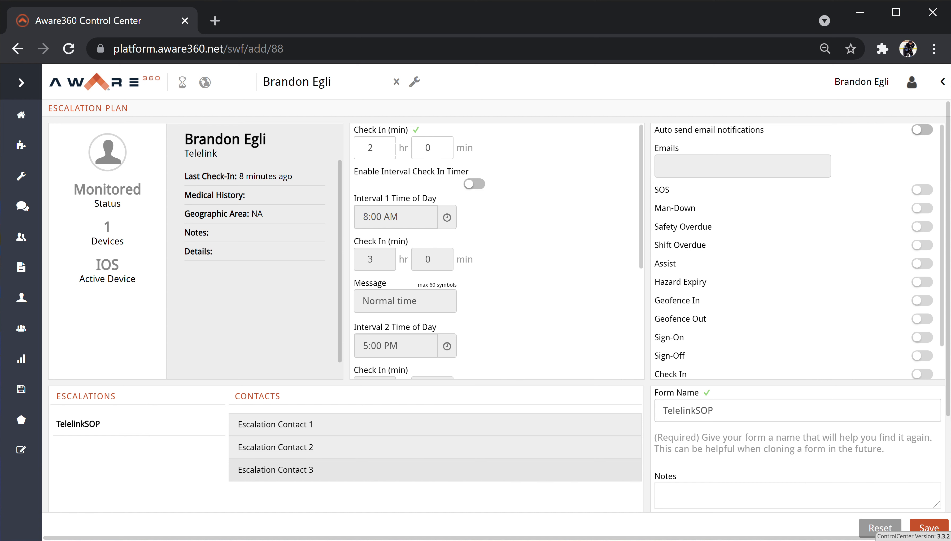
pyautogui.click(383, 145)
# Enable automatic email notifications for a listed recipient's email, with Sign-On and Sign-Off alerts turned on
pyautogui.click(916, 131)
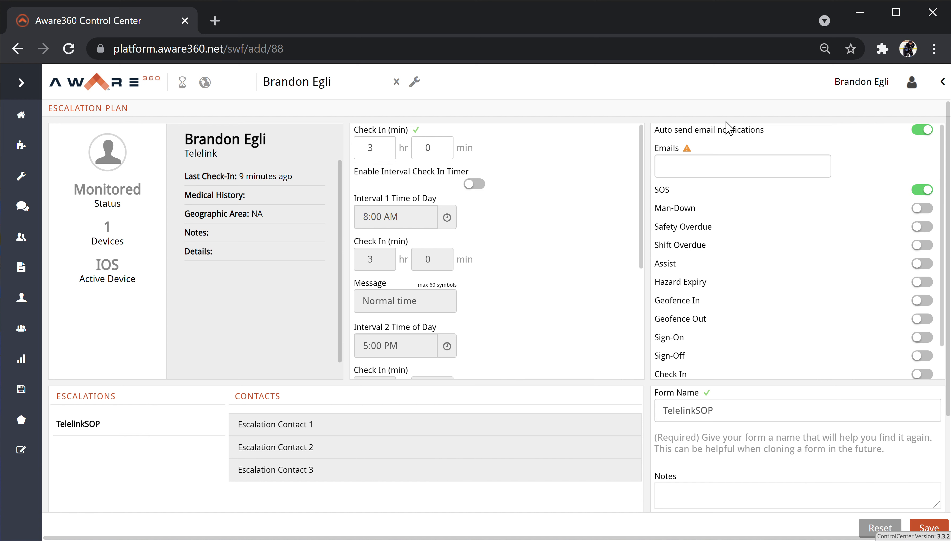
pyautogui.click(743, 166)
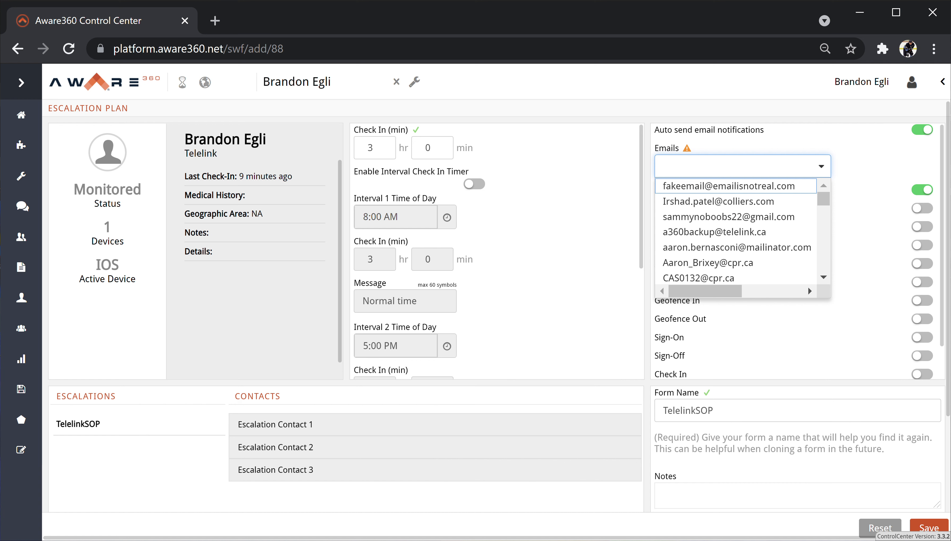
pyautogui.write('bra')
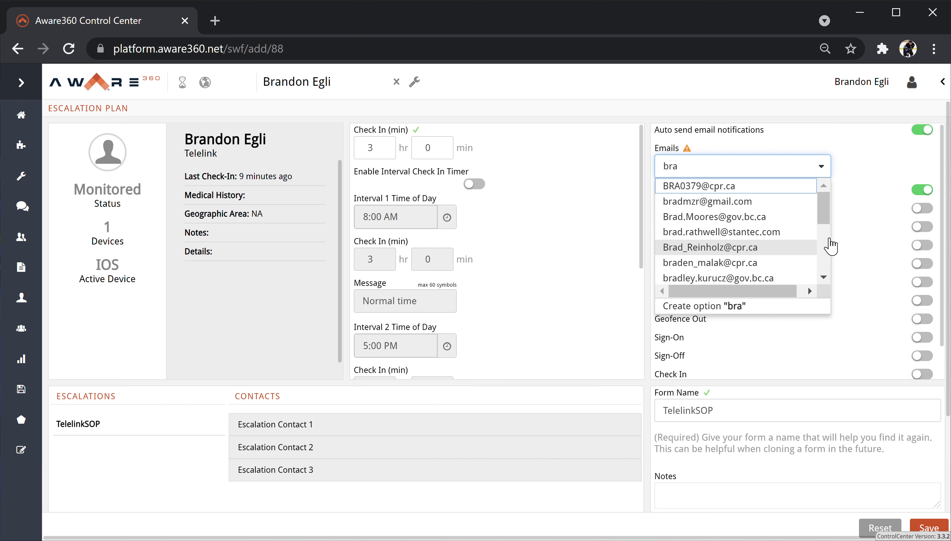
pyautogui.press('Return')
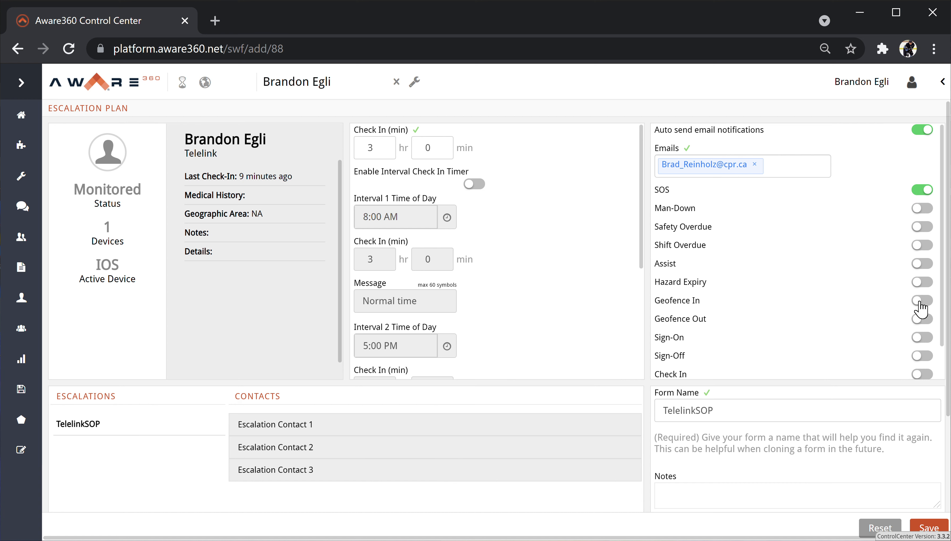
pyautogui.click(922, 337)
pyautogui.click(922, 355)
# Add a second email notification and assign two listed recipients' email addresses to it
pyautogui.scroll(-1, 841, 275)
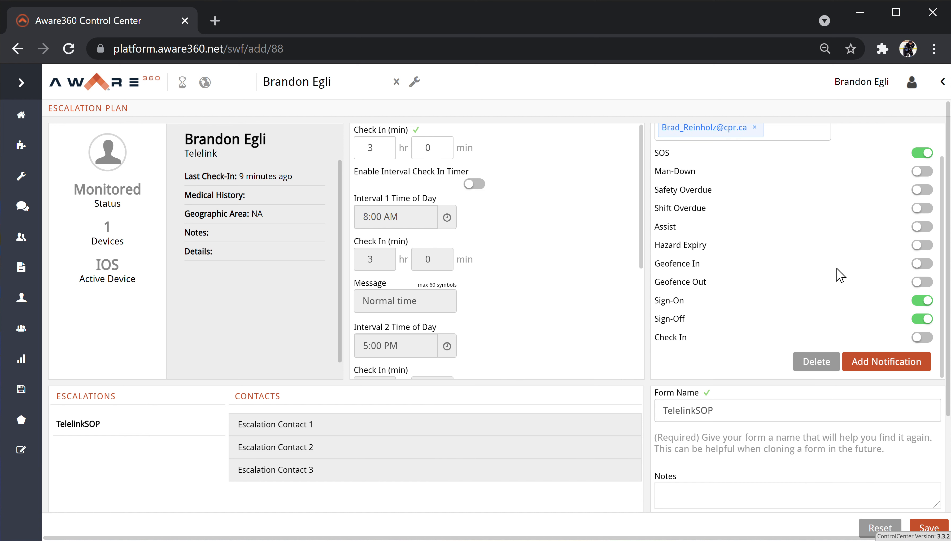
pyautogui.click(885, 360)
pyautogui.scroll(-4, 786, 291)
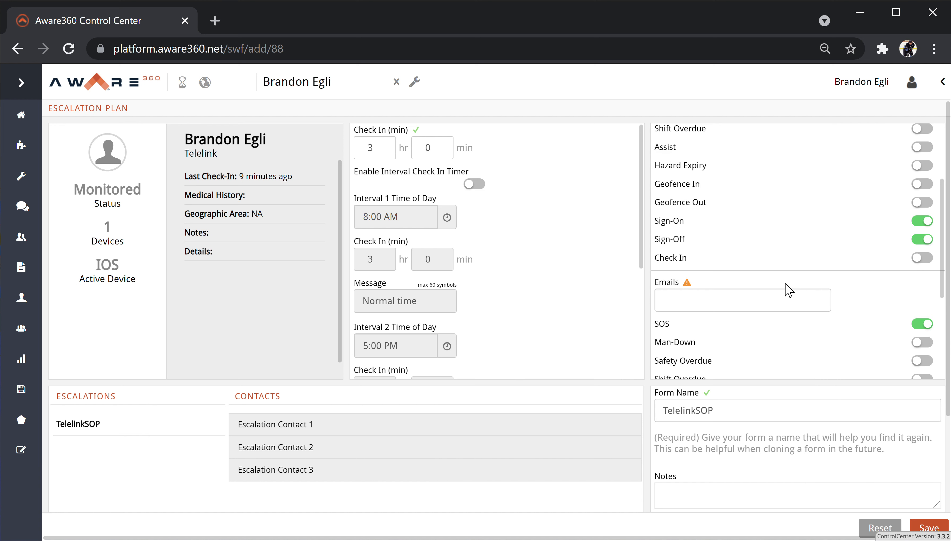
pyautogui.click(808, 220)
pyautogui.write('Laura')
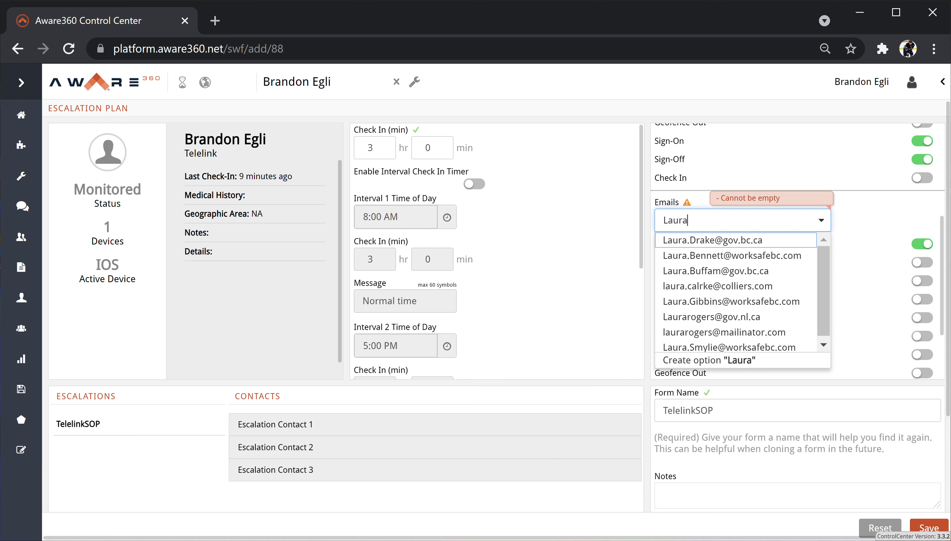
pyautogui.scroll(-1, 750, 280)
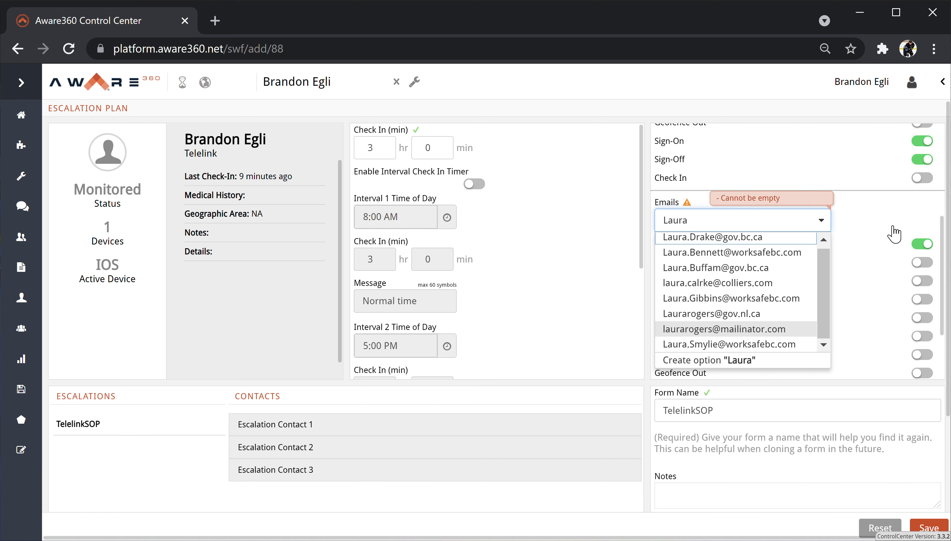
pyautogui.press('Return')
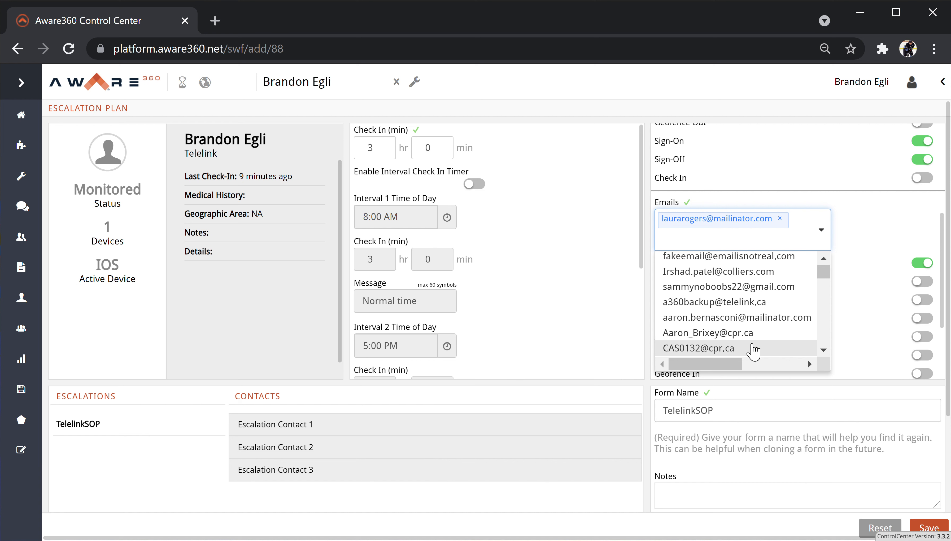
pyautogui.click(754, 348)
pyautogui.click(878, 234)
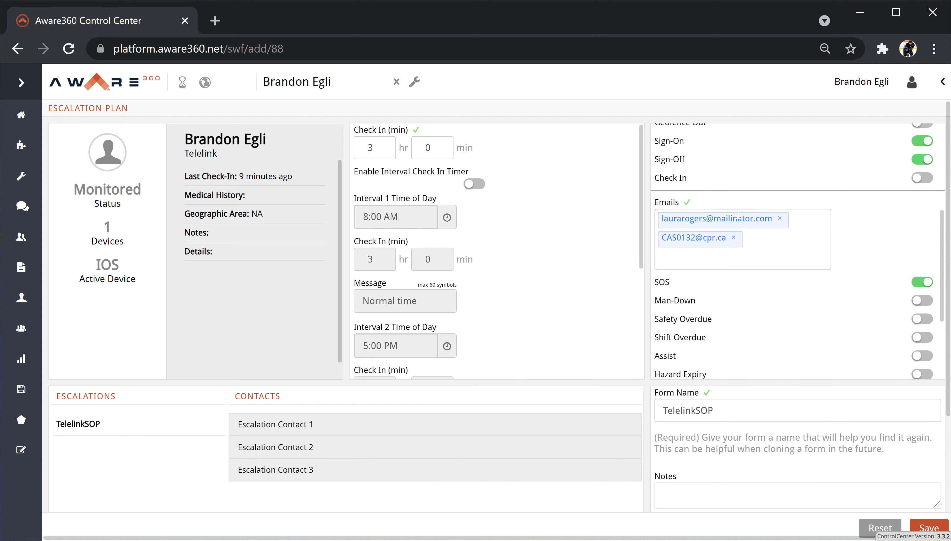
# Turn off SOS and turn on Safety Overdue for the second email notification
pyautogui.click(922, 282)
pyautogui.scroll(-2, 918, 289)
pyautogui.click(922, 239)
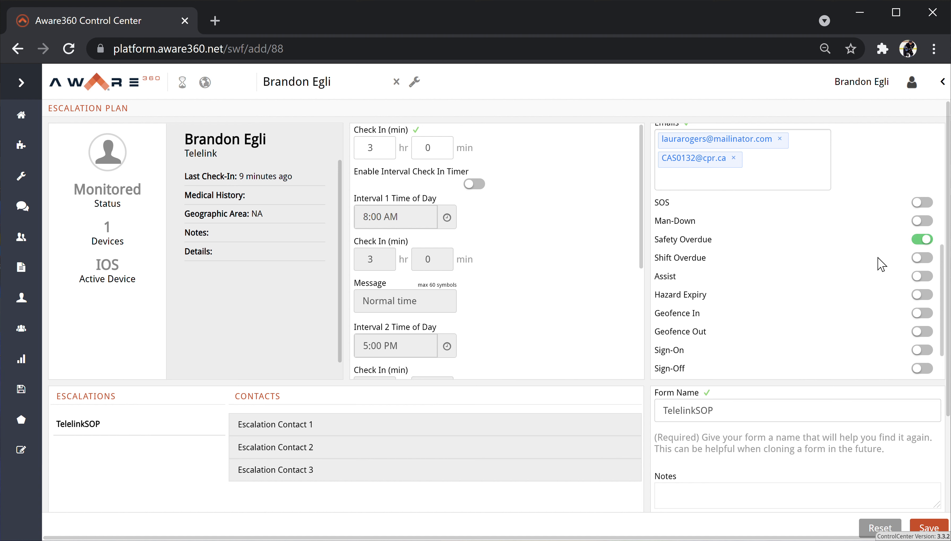
pyautogui.scroll(2, 831, 276)
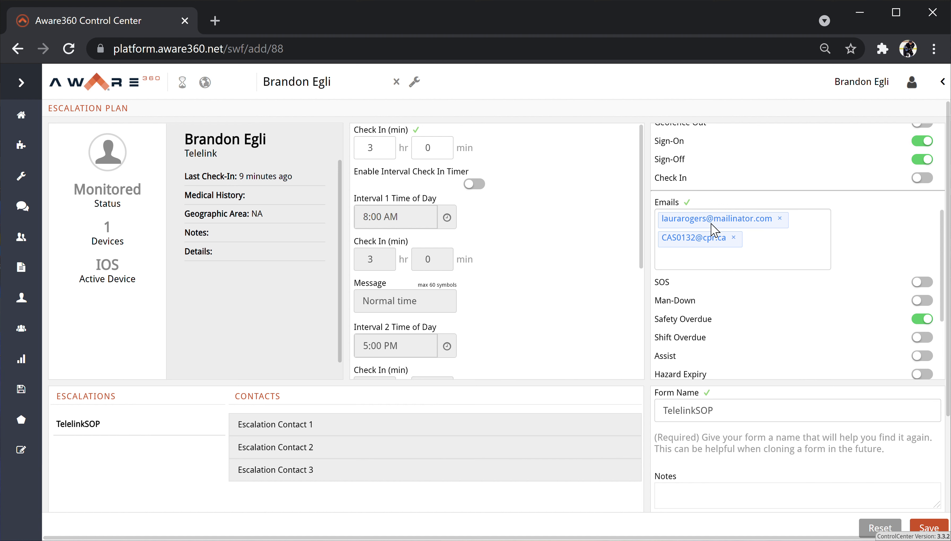
pyautogui.scroll(6, 849, 341)
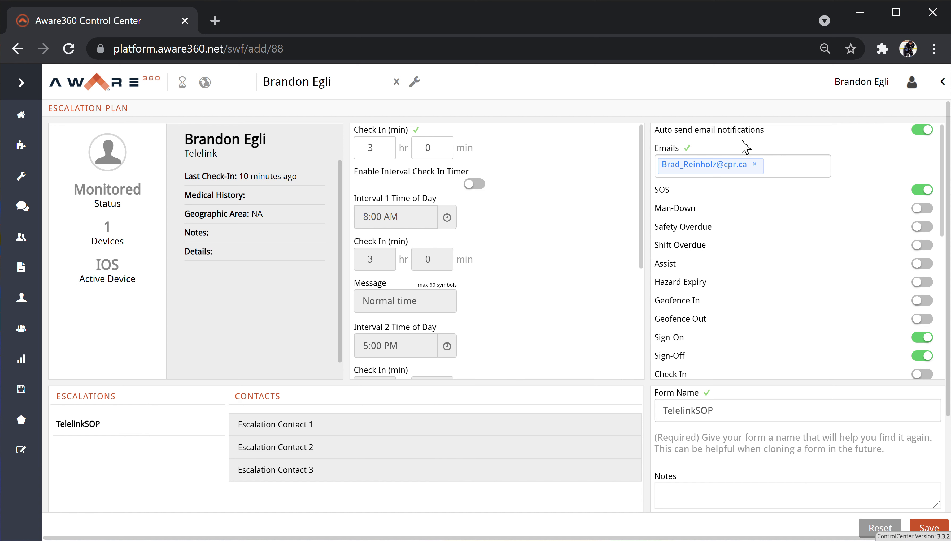
# Turn off automatic email notifications in the TelelinkSOP escalation plan and save the plan
pyautogui.click(927, 132)
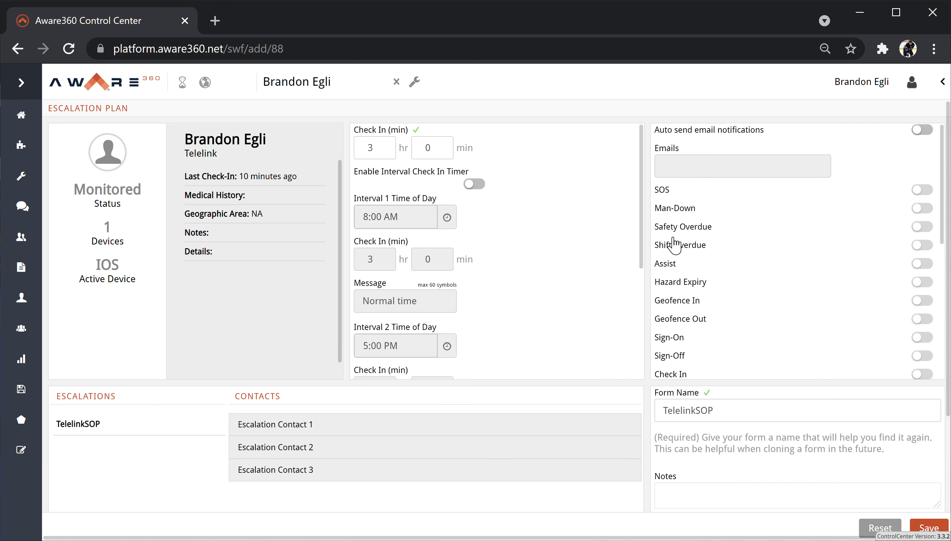
pyautogui.click(926, 529)
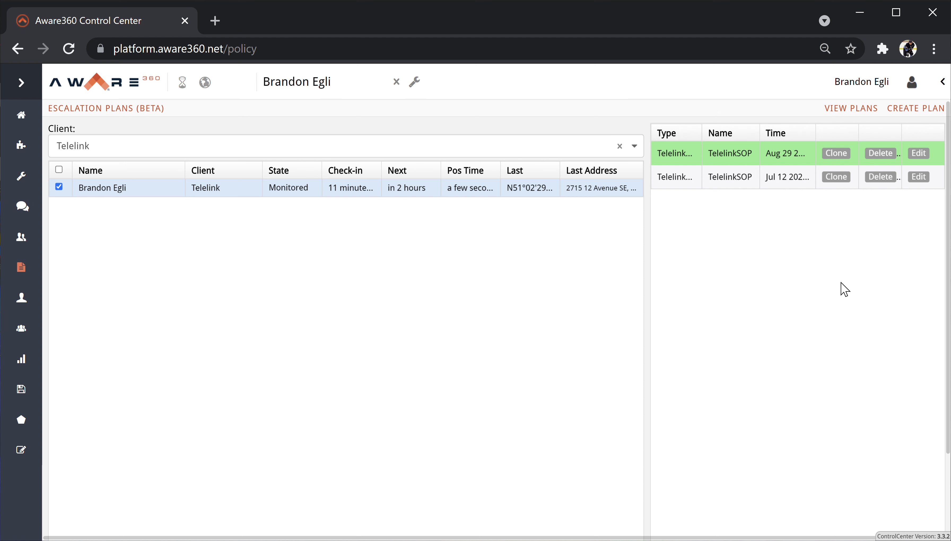
# Apply the newly saved TelelinkSOP plan to the selected Telelink asset
pyautogui.scroll(-5, 845, 294)
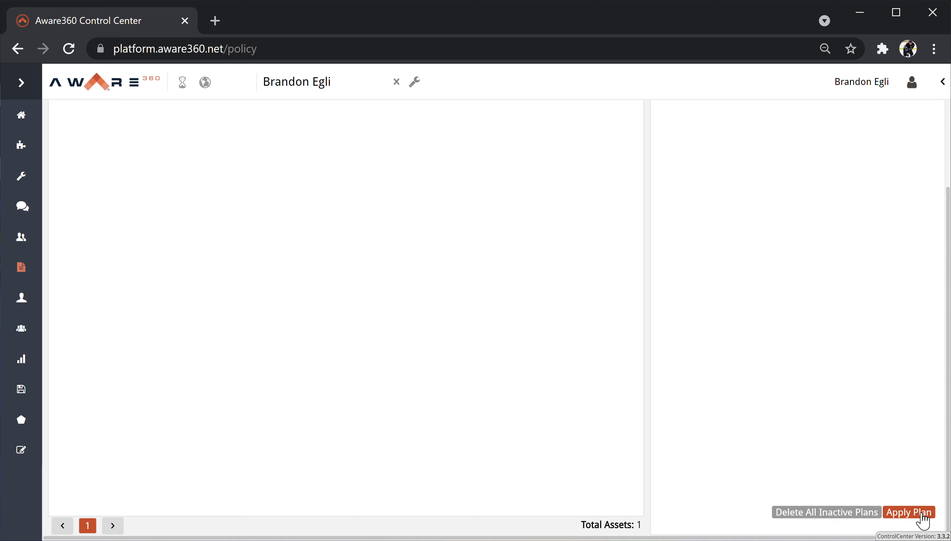
pyautogui.rightClick(911, 518)
pyautogui.click(908, 517)
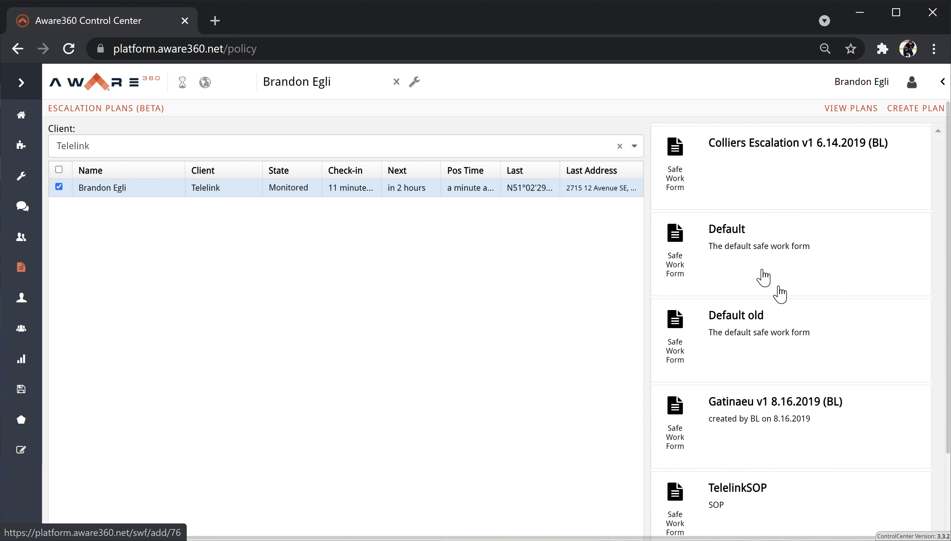
# Create an escalation plan from the Default safe work form for the selected asset and save it
pyautogui.click(735, 250)
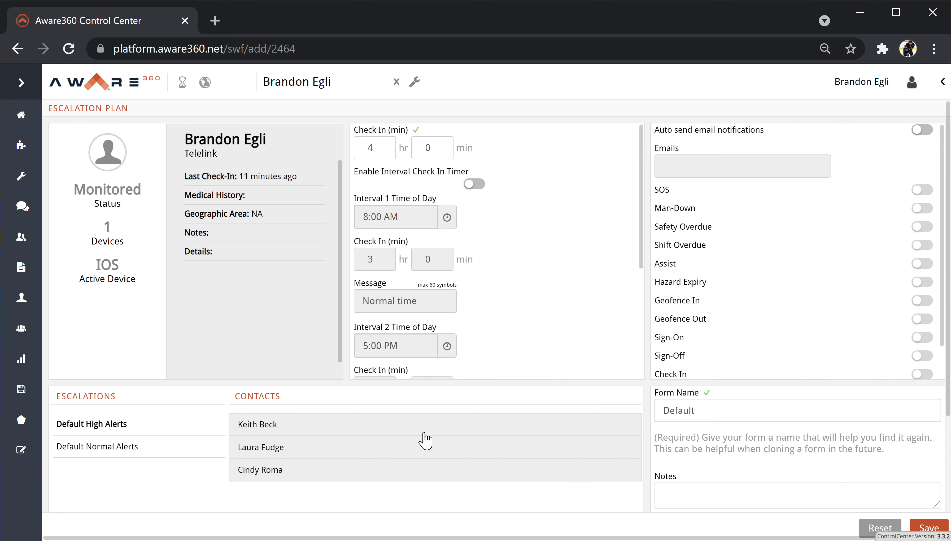
pyautogui.scroll(-2, 608, 282)
pyautogui.click(927, 528)
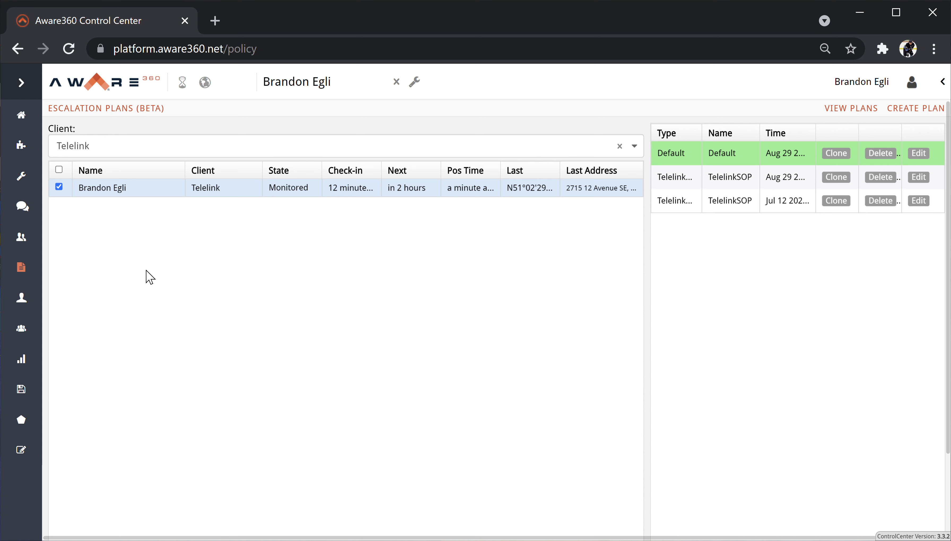
# Open user management, view the listed Telelink user's details and roles, and deselect the user
pyautogui.click(16, 302)
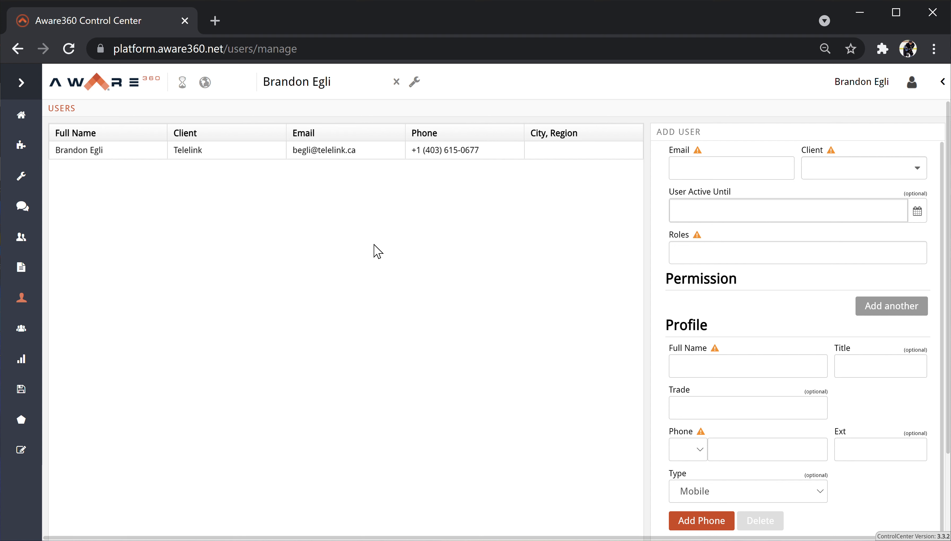
pyautogui.click(139, 153)
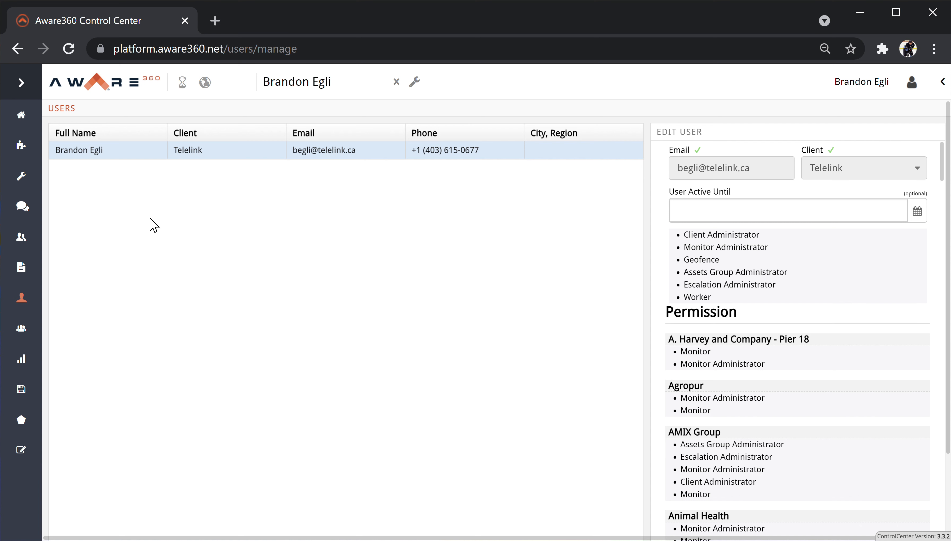
pyautogui.click(115, 156)
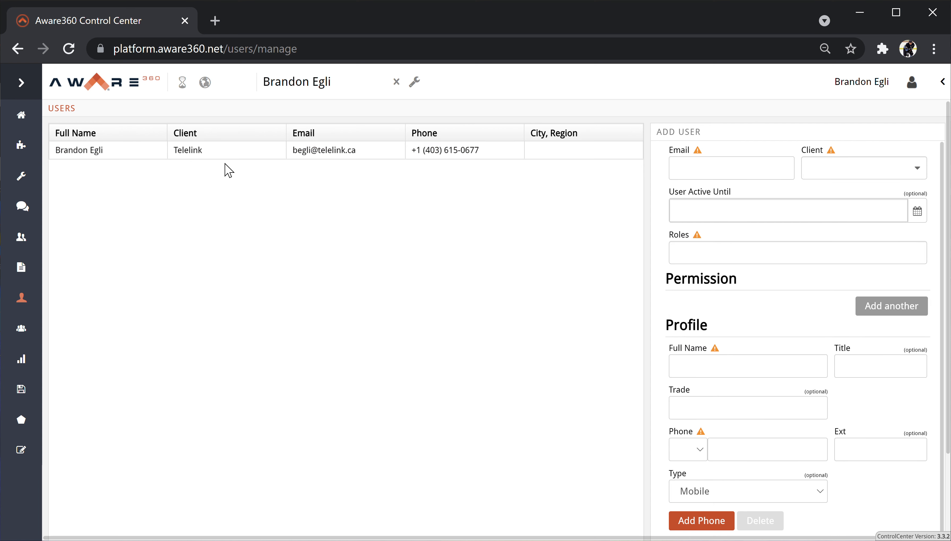
# Look through the Add User form's required and optional fields and the roles available for assignment
pyautogui.moveTo(656, 133); pyautogui.dragTo(703, 133)
pyautogui.click(665, 191)
pyautogui.scroll(-5, 790, 467)
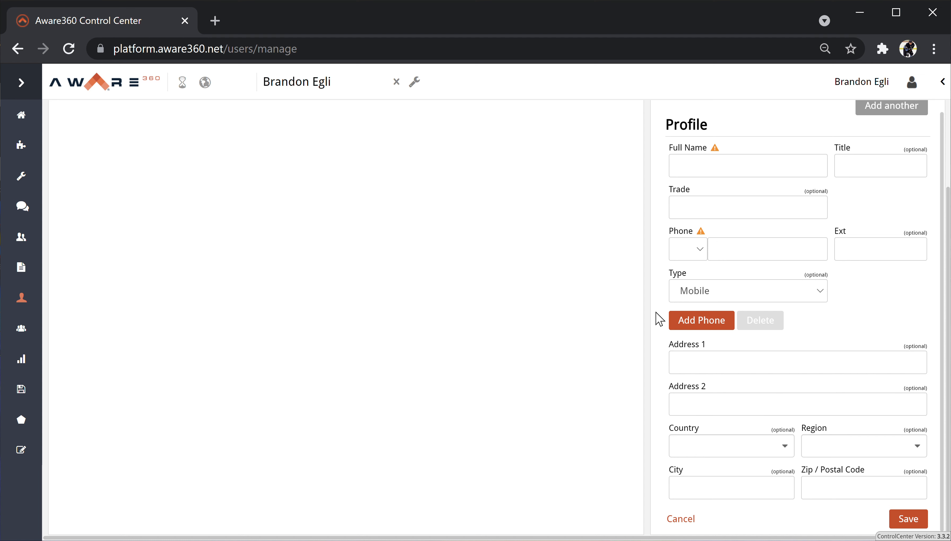
pyautogui.scroll(3, 785, 242)
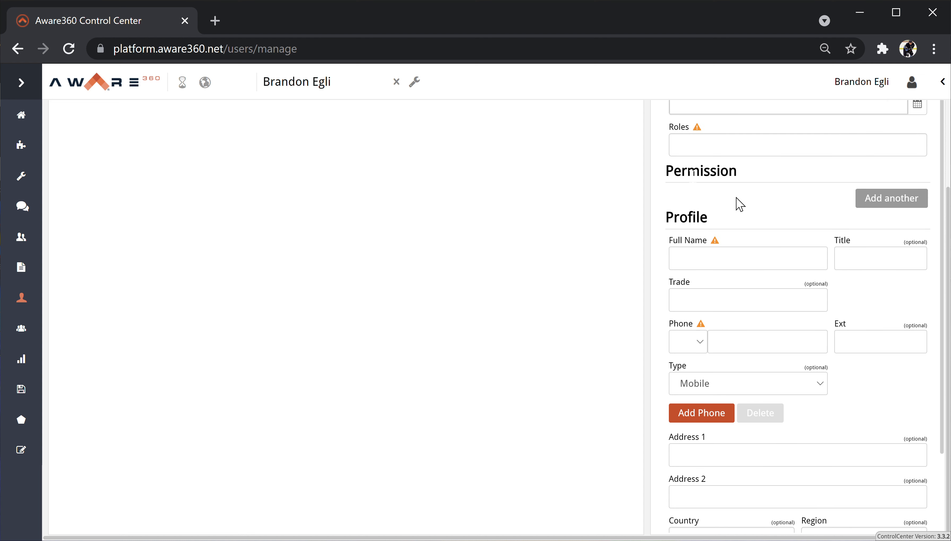
pyautogui.scroll(3, 737, 203)
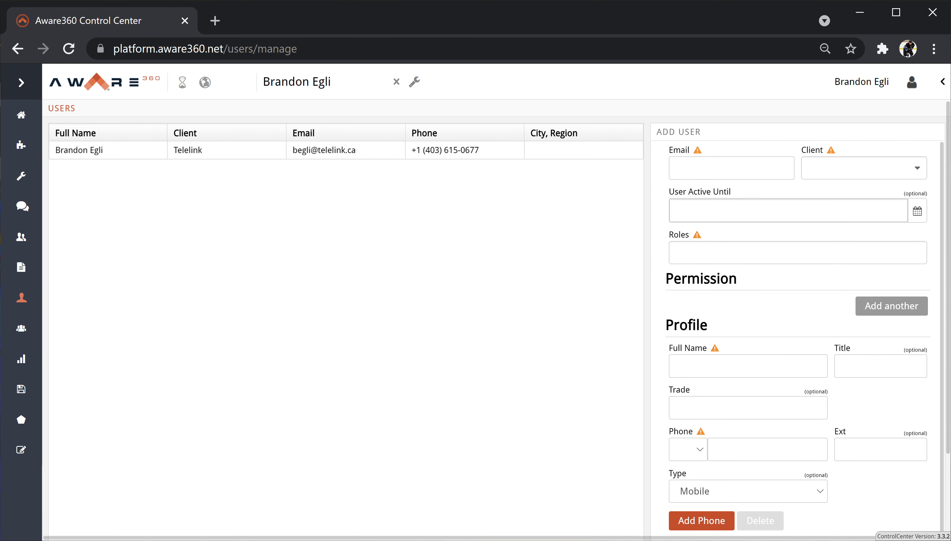
pyautogui.click(788, 252)
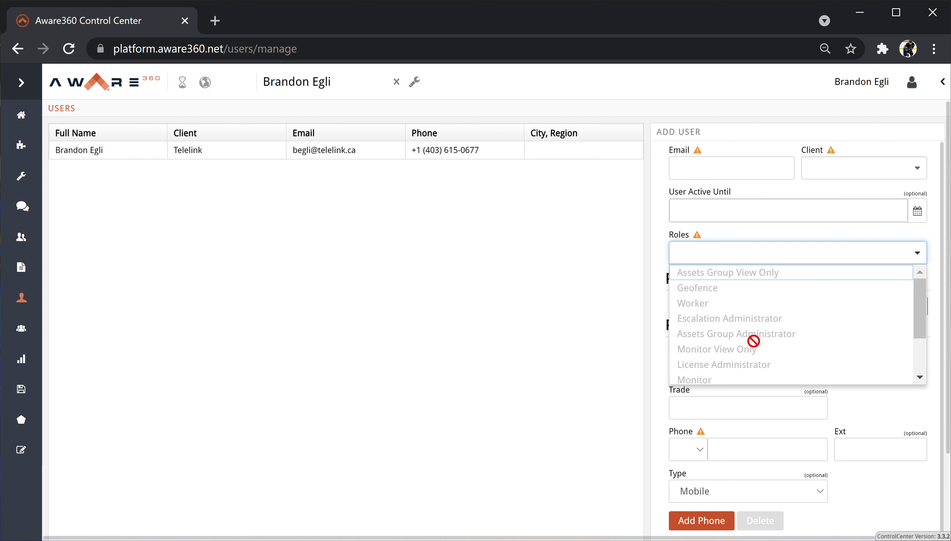
pyautogui.scroll(-2, 808, 340)
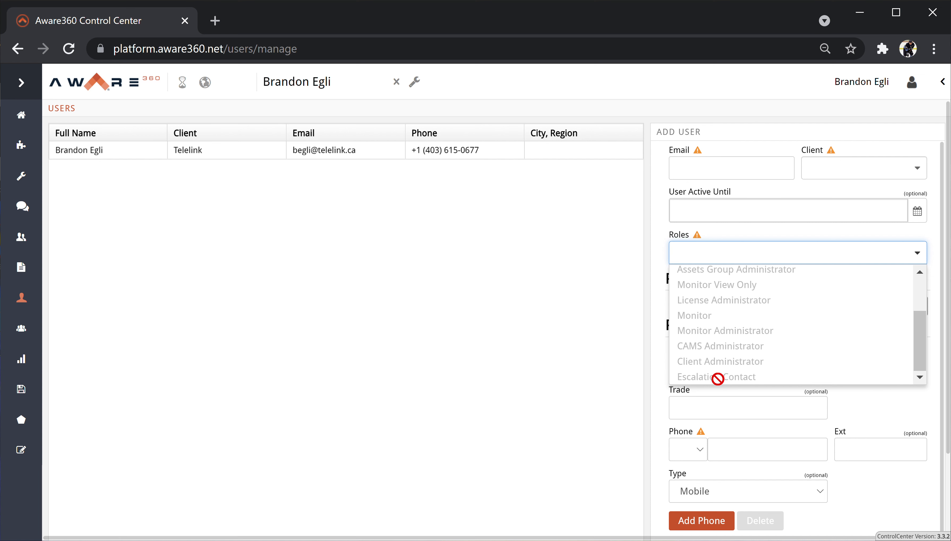
pyautogui.click(610, 312)
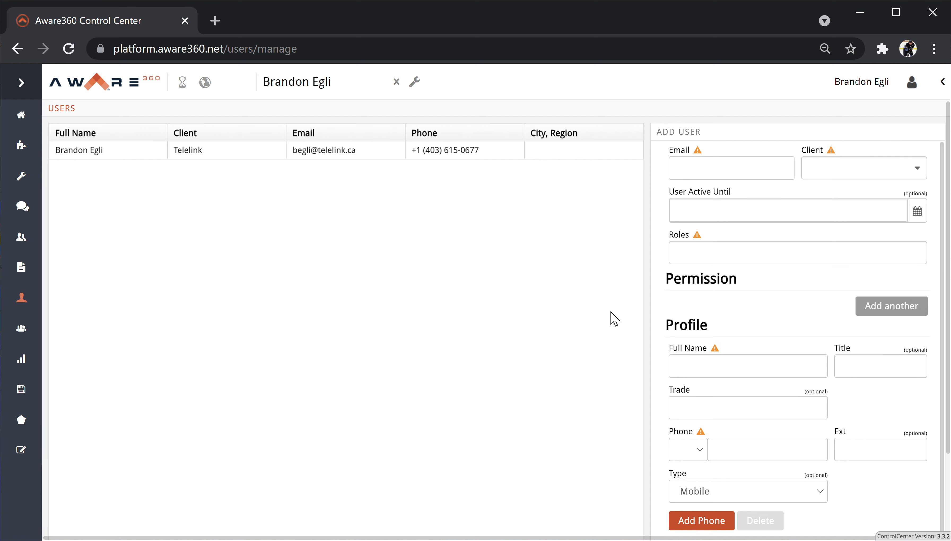
# Select the listed Telelink user and review the permissions assigned for each client organization
pyautogui.click(229, 152)
pyautogui.scroll(-10, 703, 344)
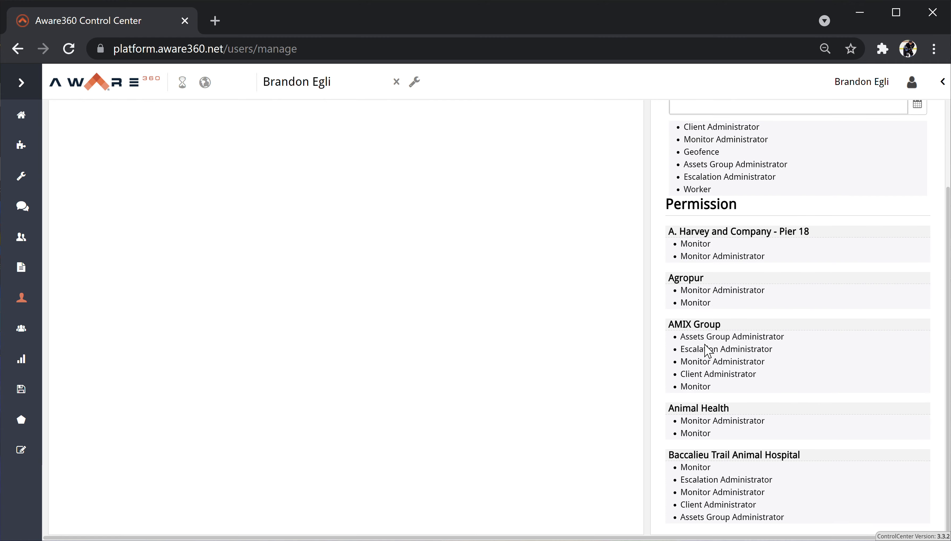
pyautogui.scroll(-20, 712, 342)
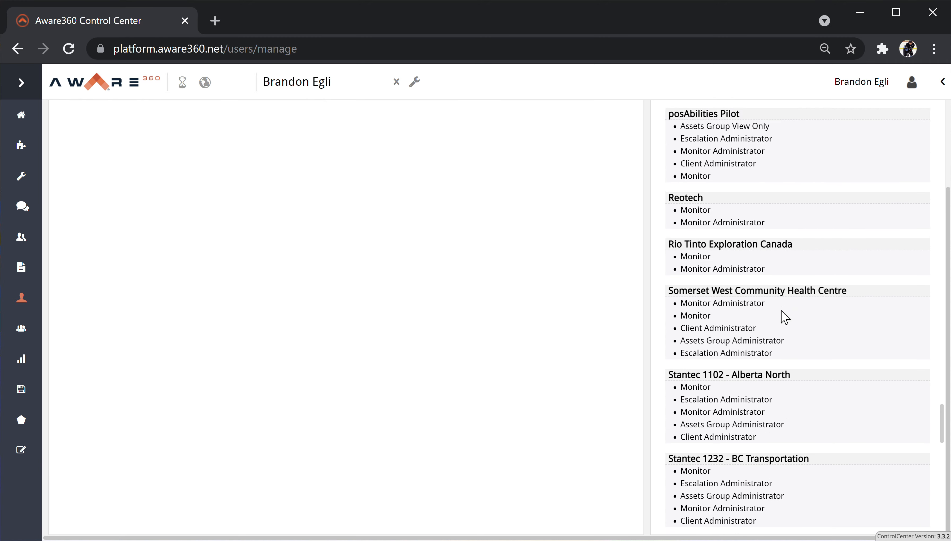